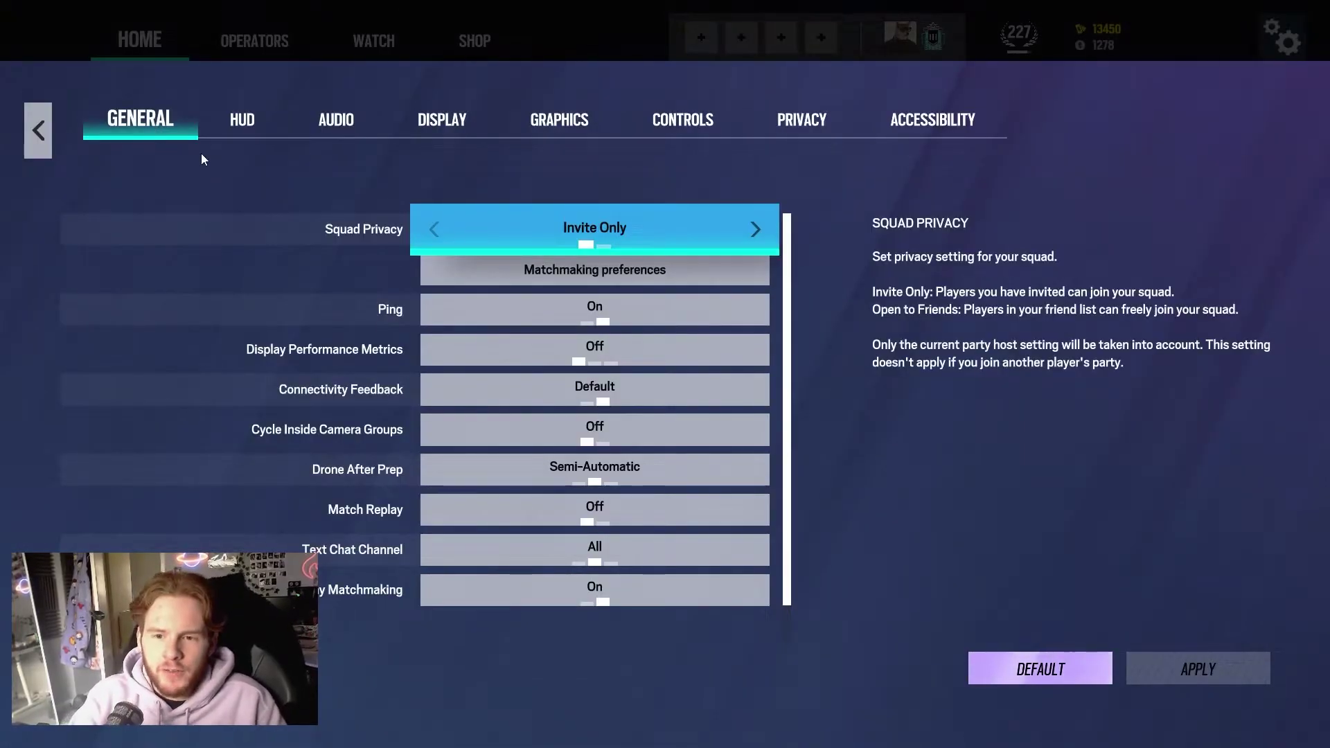
Step: Review the matchmaking preferences for game modes, Lone Wolf weapon damage and Training Grounds maps, keeping Weapon Damage on Headshot Only, and close them
click(592, 270)
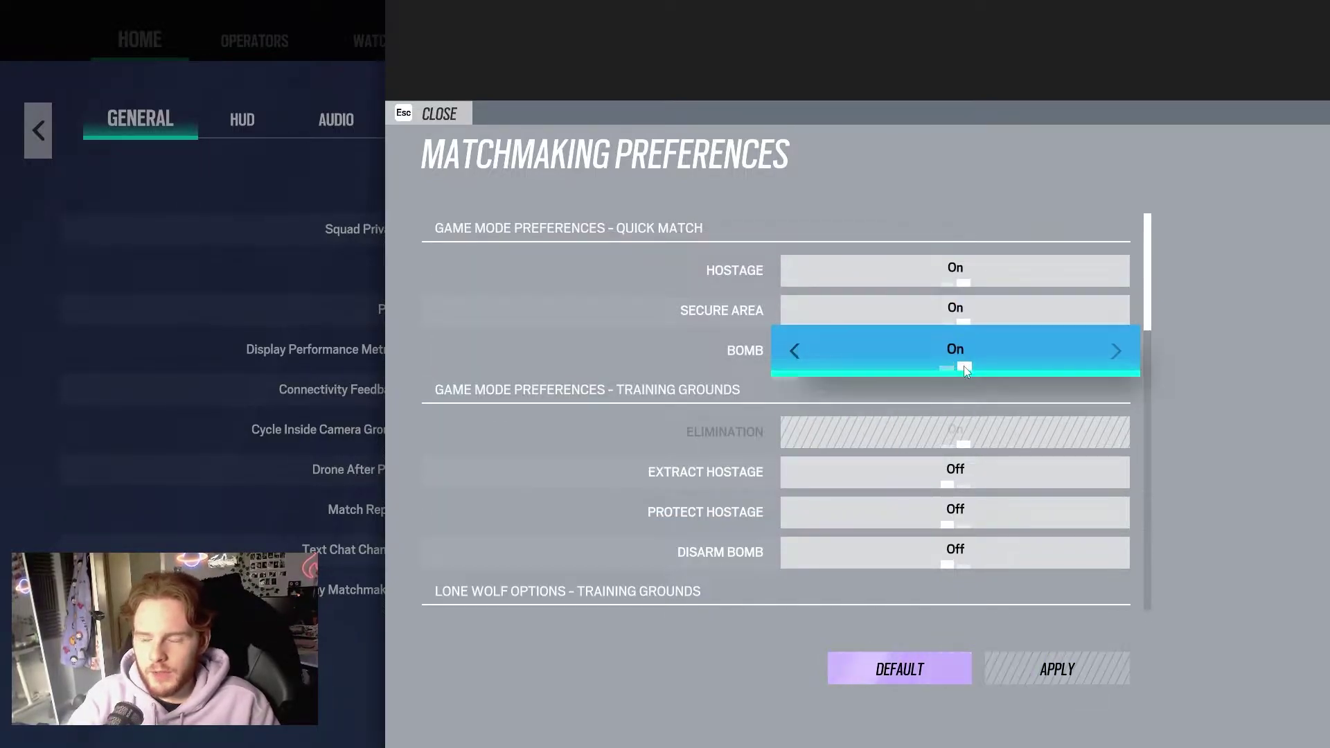
scroll(963, 366, down, 3)
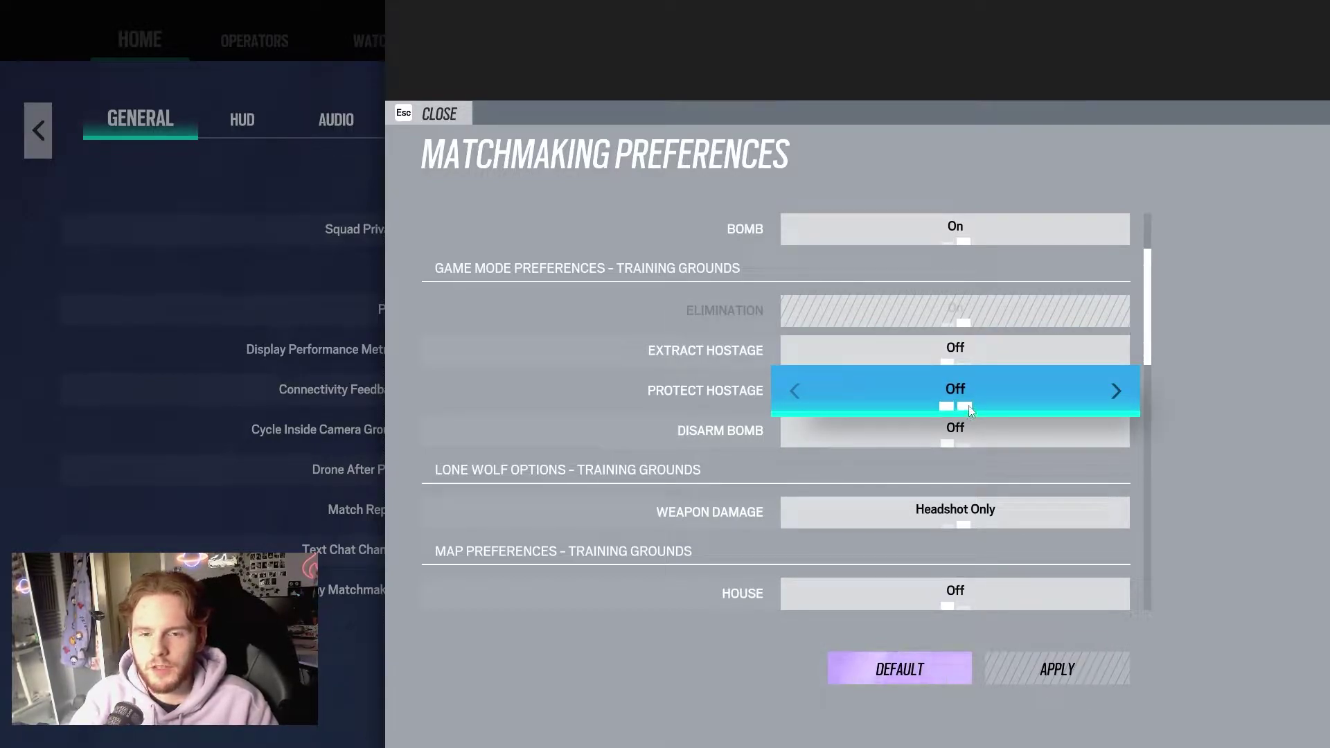
scroll(880, 374, down, 2)
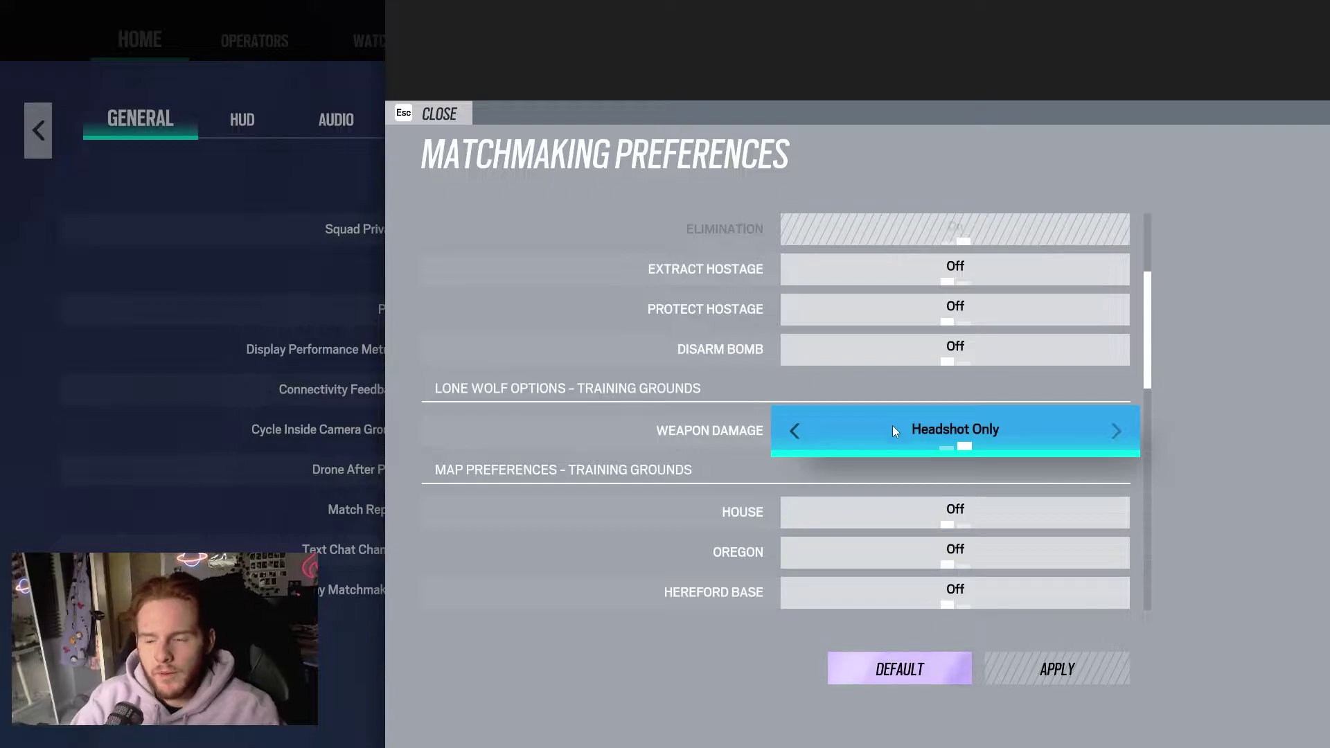
click(942, 448)
click(983, 451)
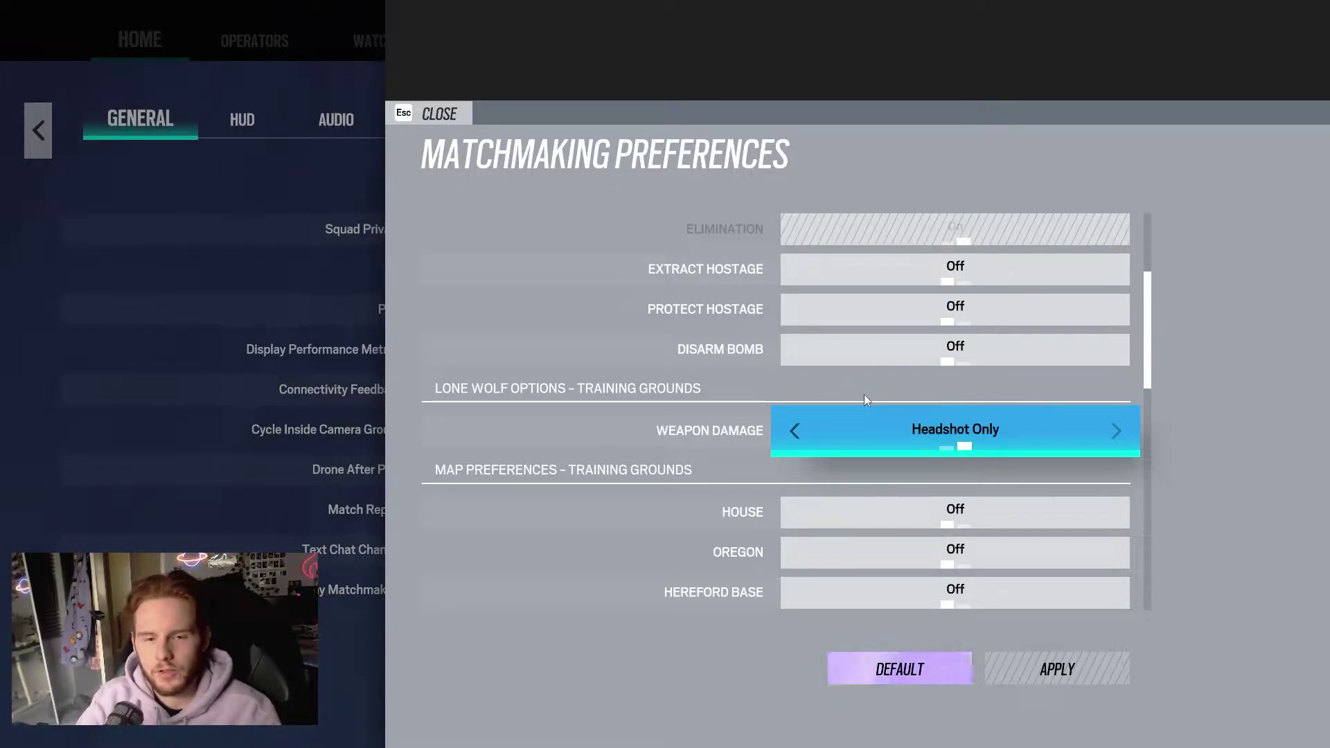
scroll(865, 398, down, 5)
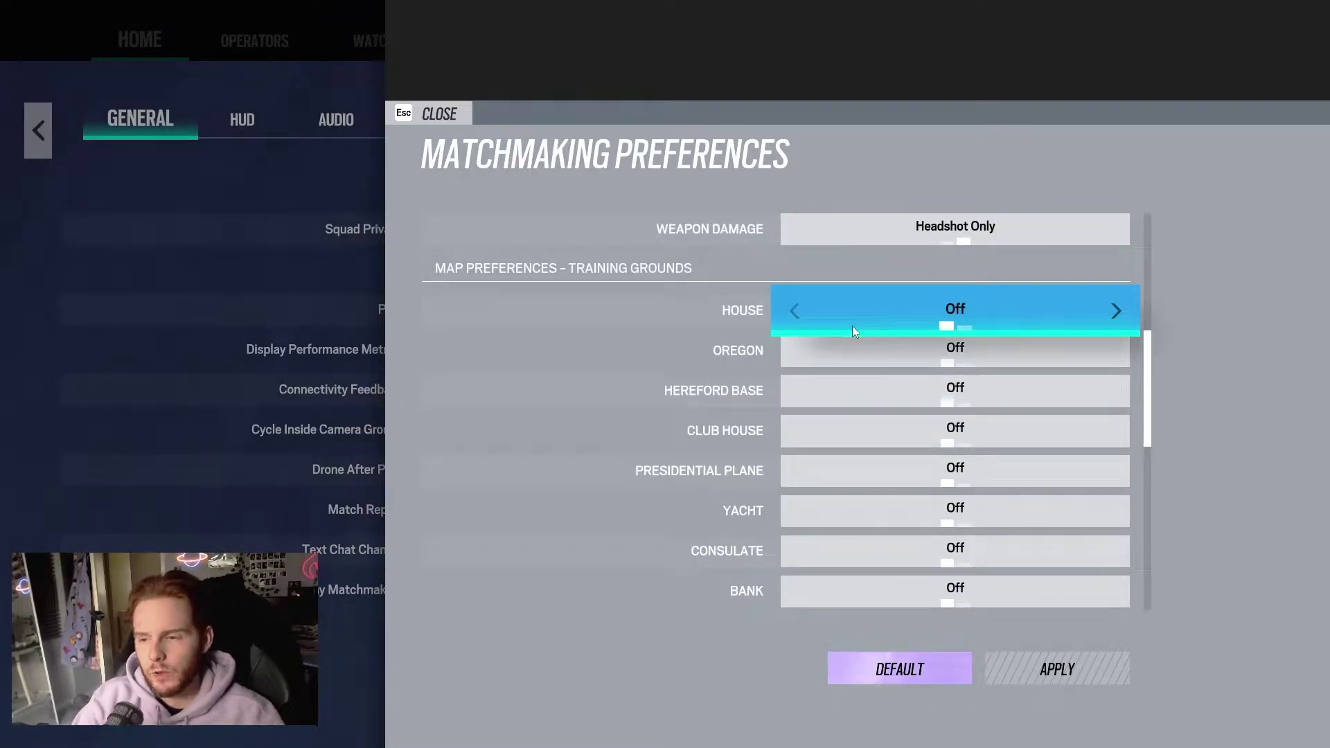
scroll(859, 332, down, 4)
scroll(966, 408, down, 3)
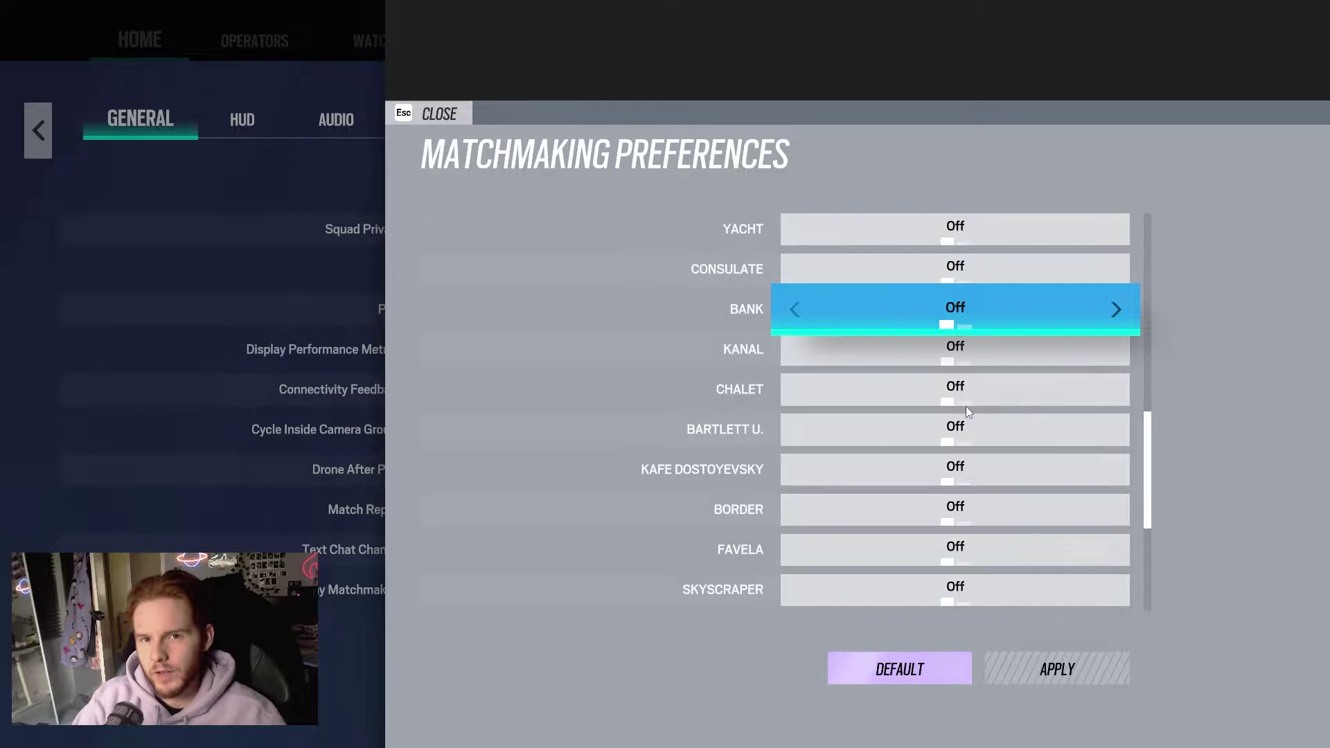
key(Escape)
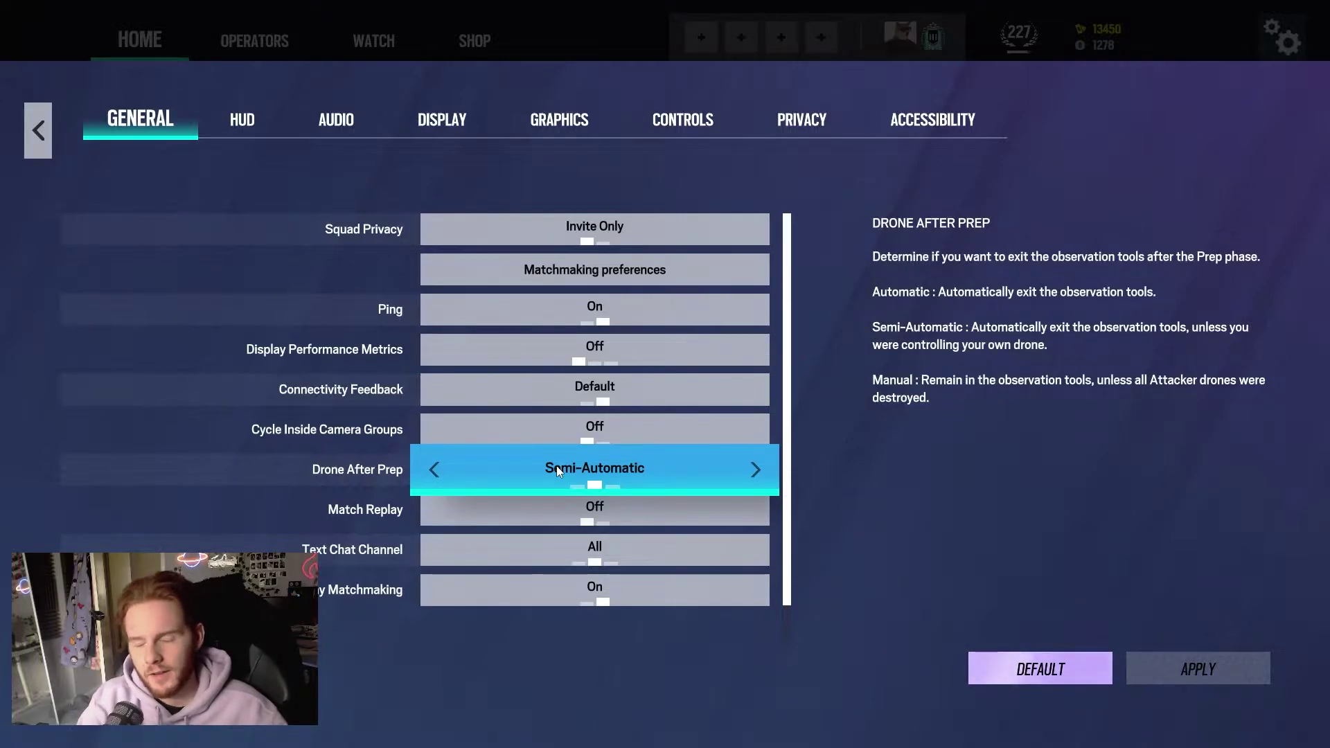
Step: Try the Automatic and Manual options for Drone After Prep and return it to Semi-Automatic
click(575, 485)
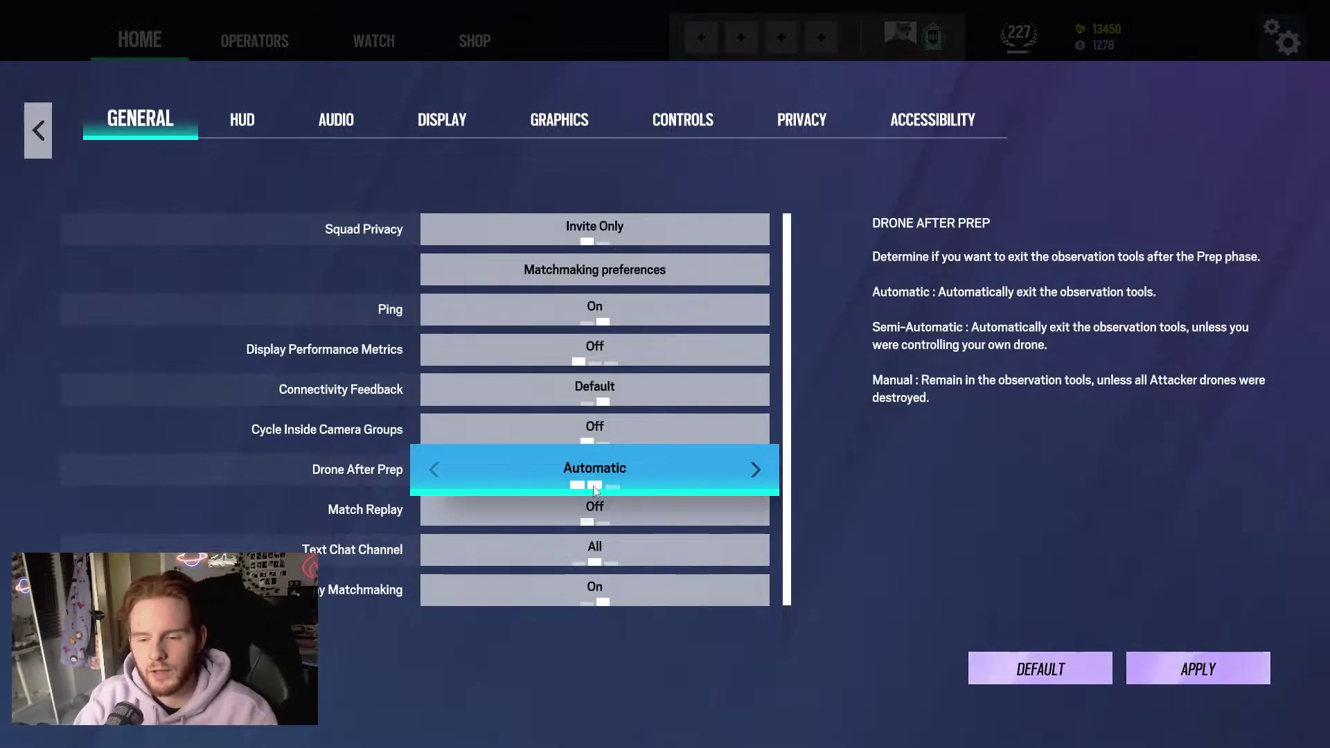
click(593, 484)
click(615, 483)
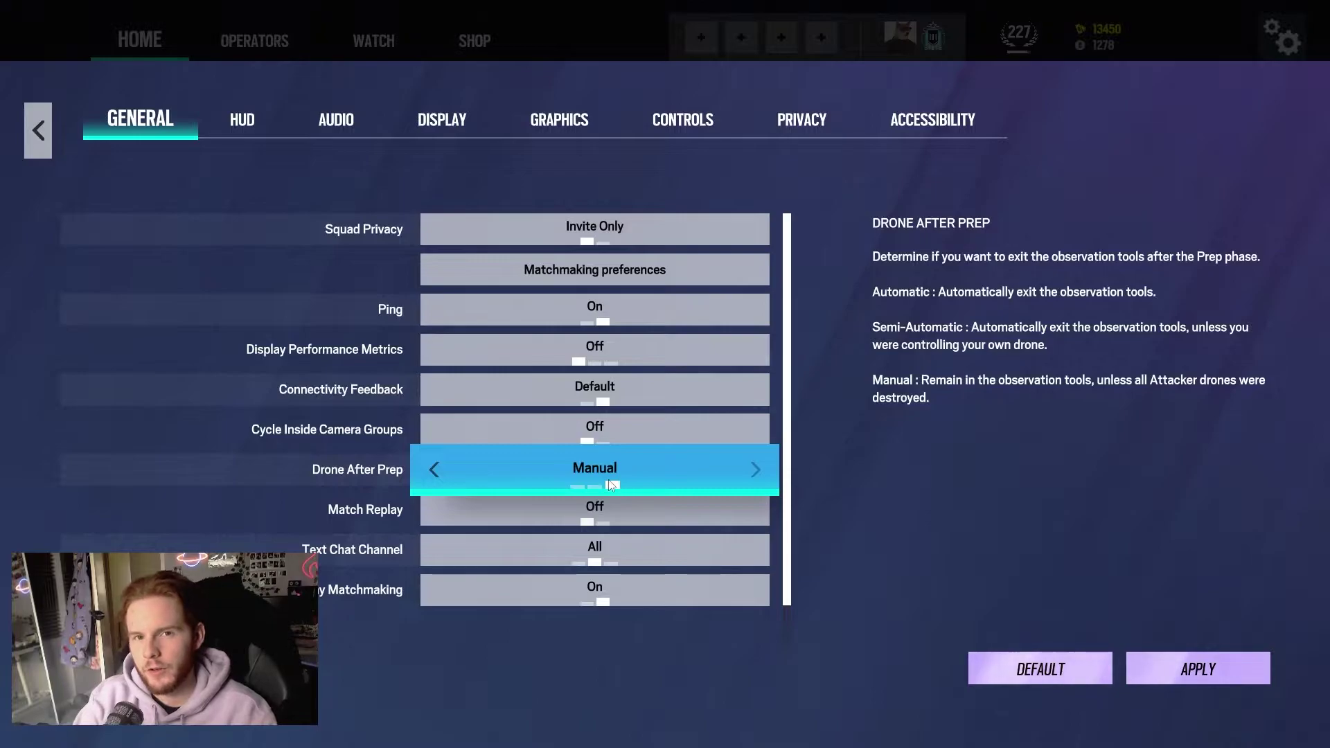
click(597, 486)
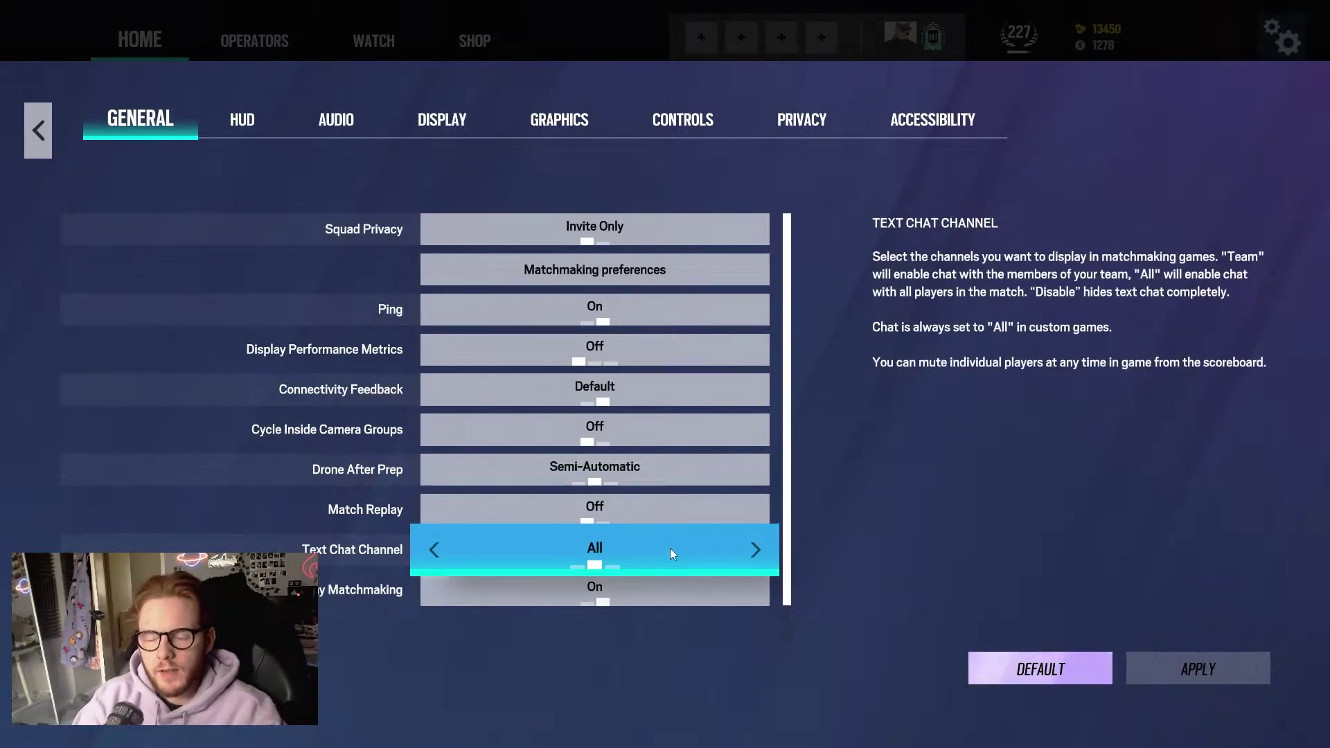
Step: Try Team as the Text Chat Channel and return it to All
click(580, 565)
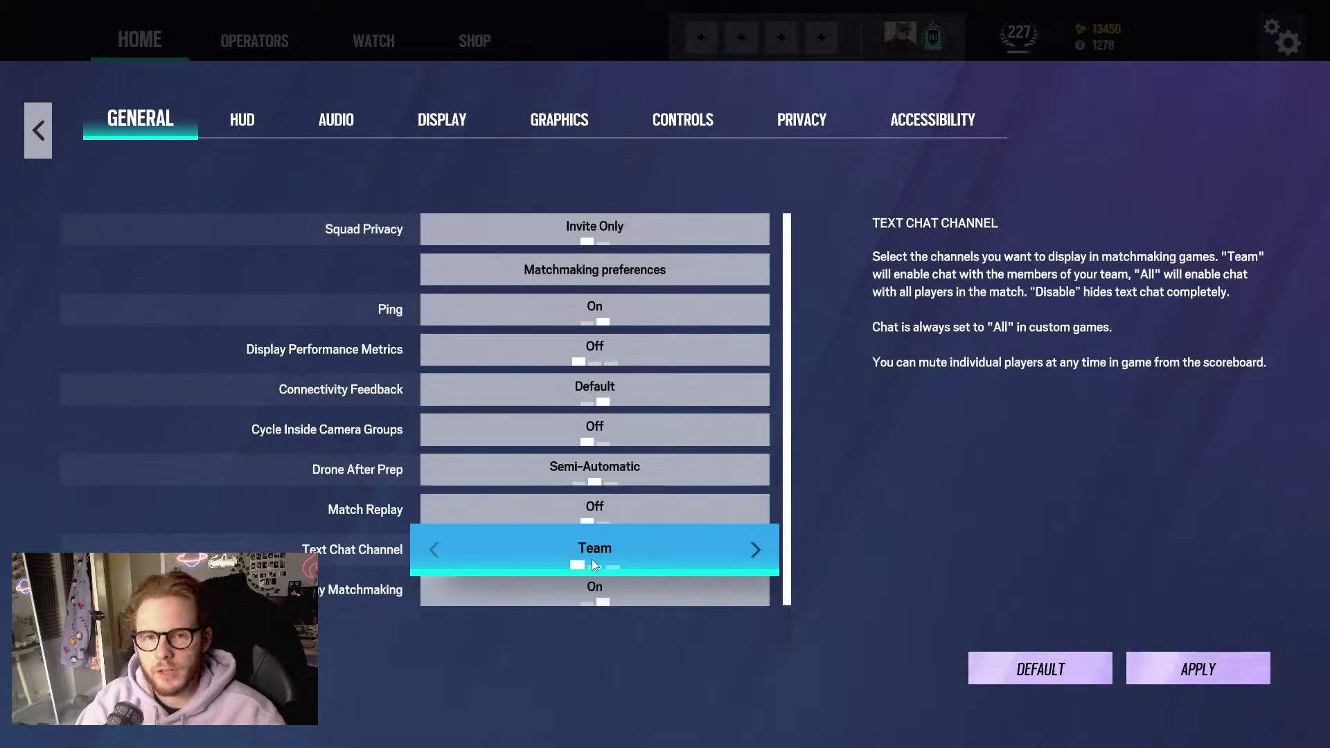
click(594, 565)
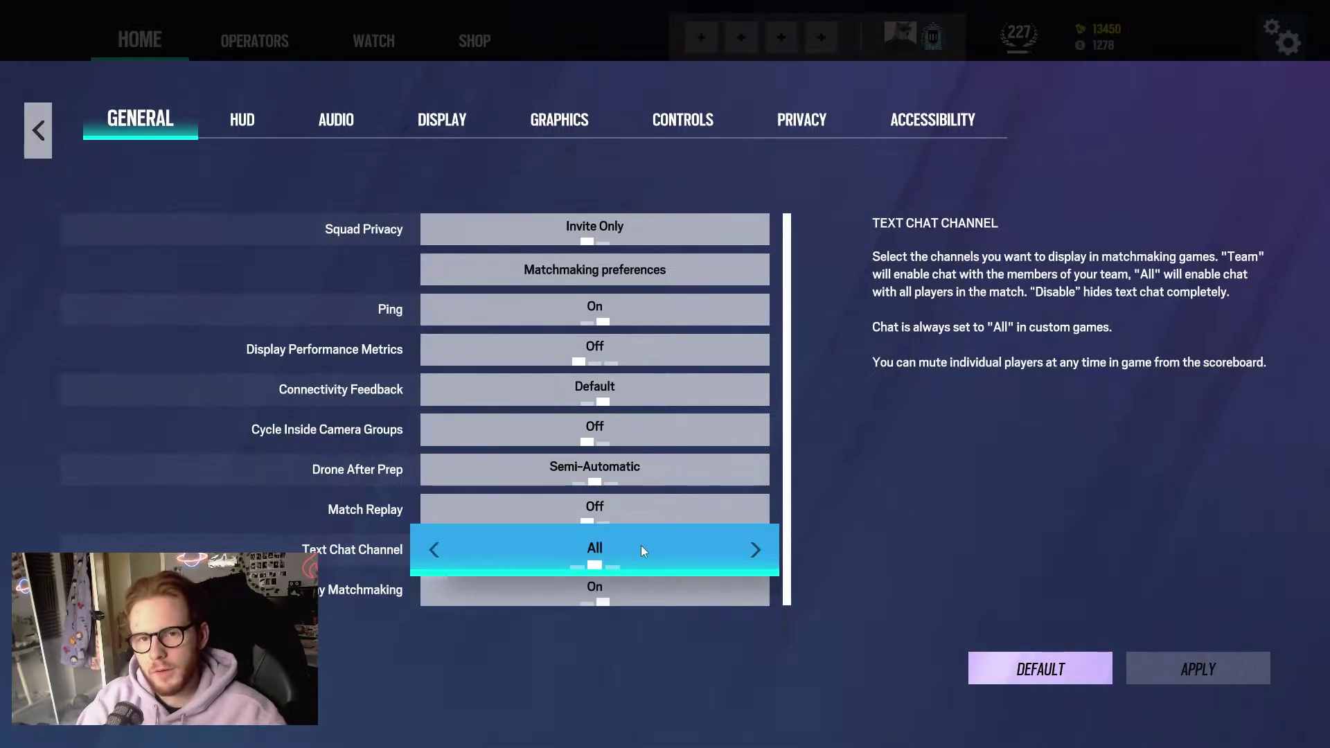
scroll(665, 572, down, 1)
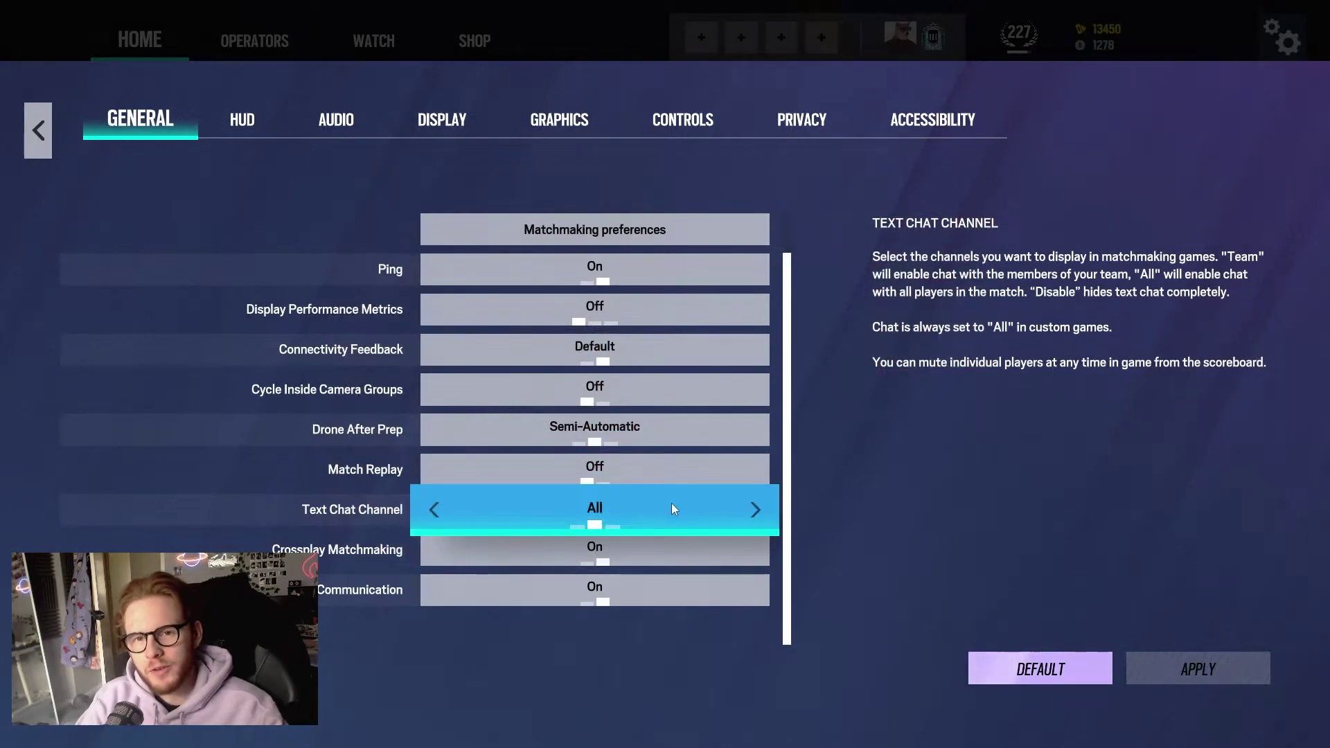
Step: Open the HUD settings, try the Advanced Compass Appearance and return it to Simplified
key(e)
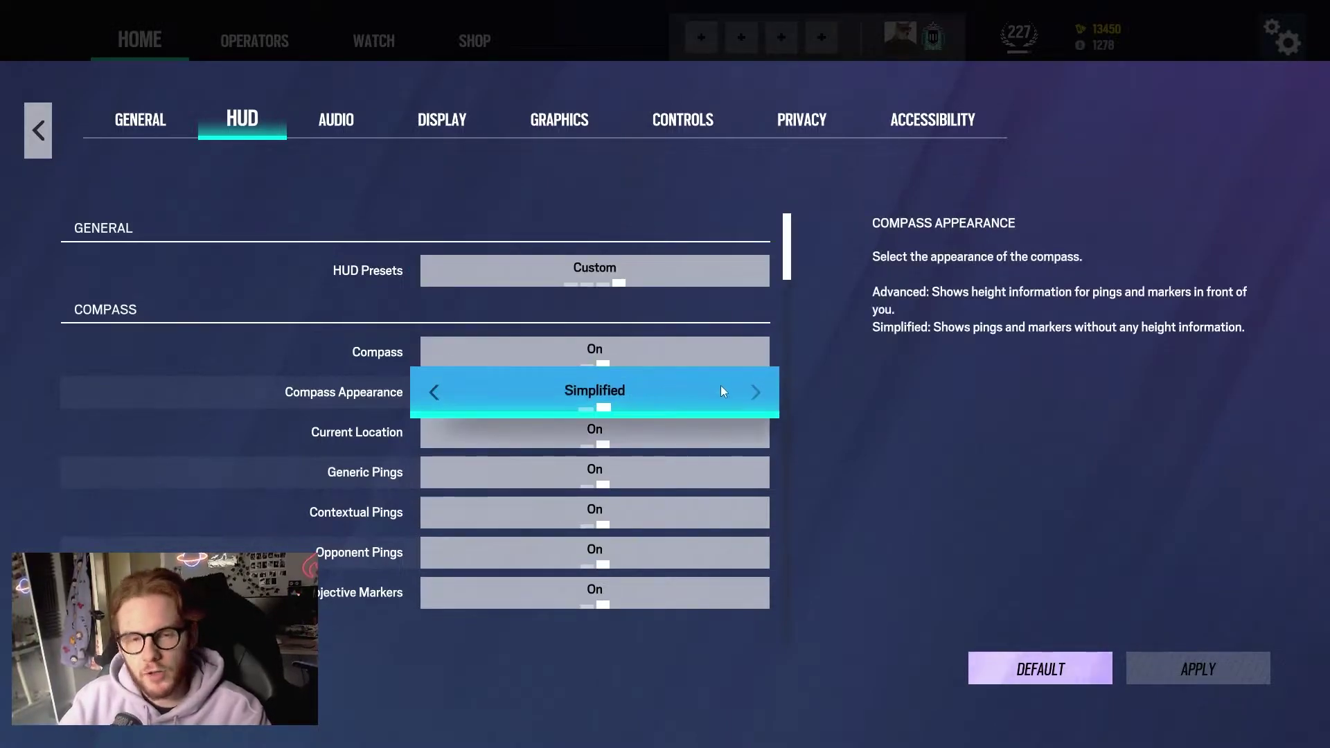
click(585, 408)
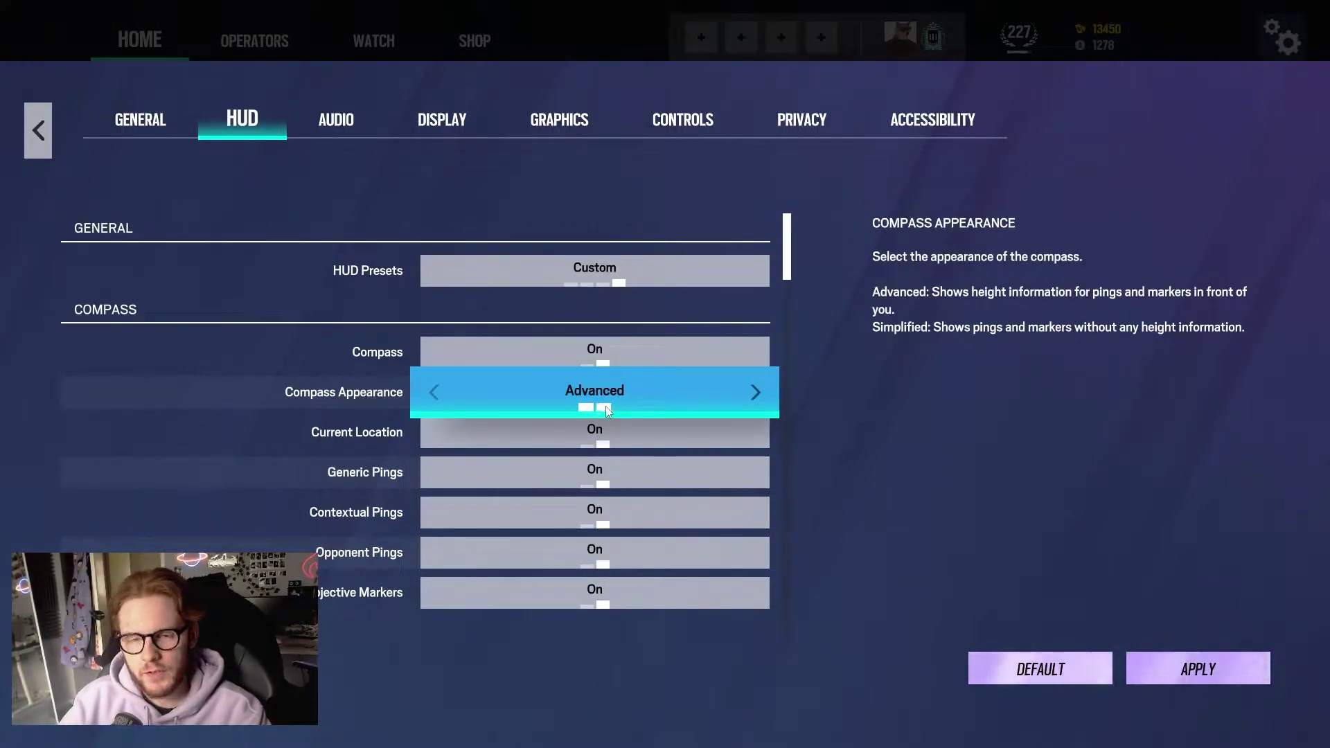
click(606, 406)
Step: Review the remaining HUD settings, from the compass through equipment, player status, teammate markers, match information and other options
scroll(606, 405, down, 1)
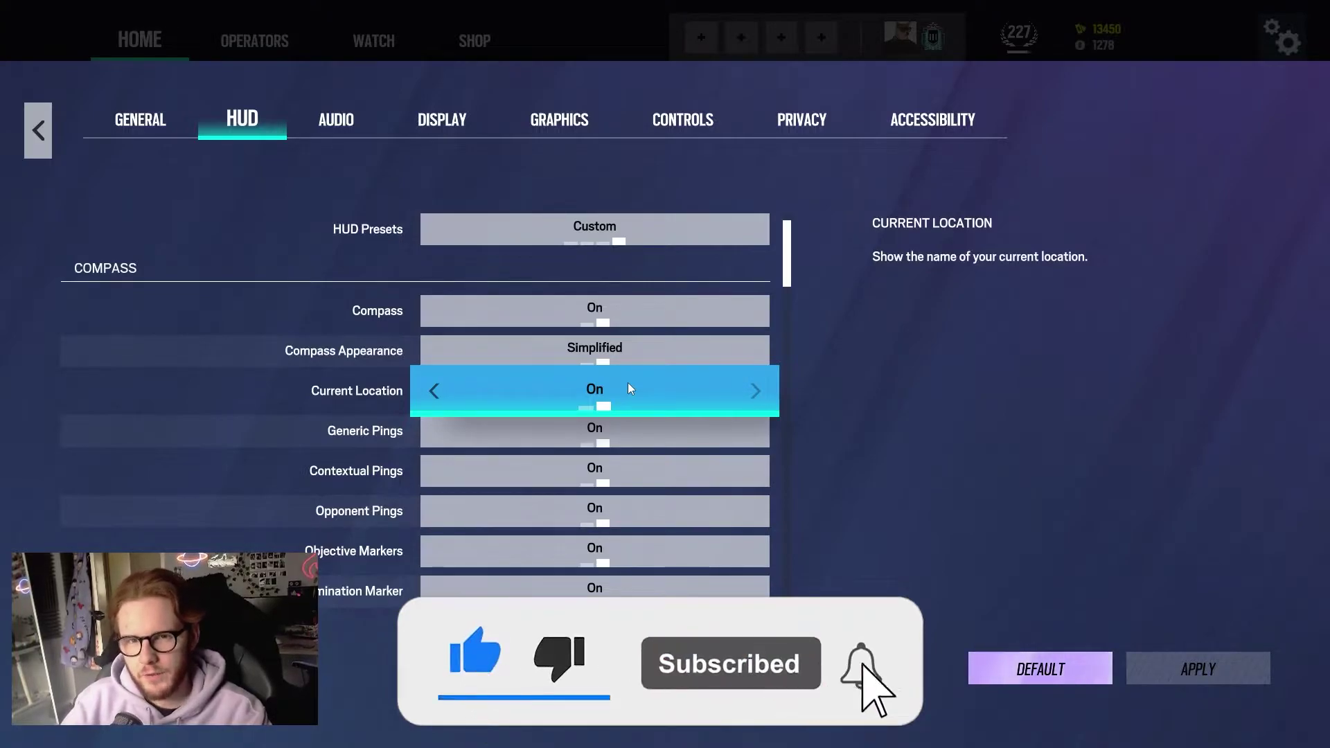
scroll(627, 382, down, 1)
scroll(621, 393, down, 5)
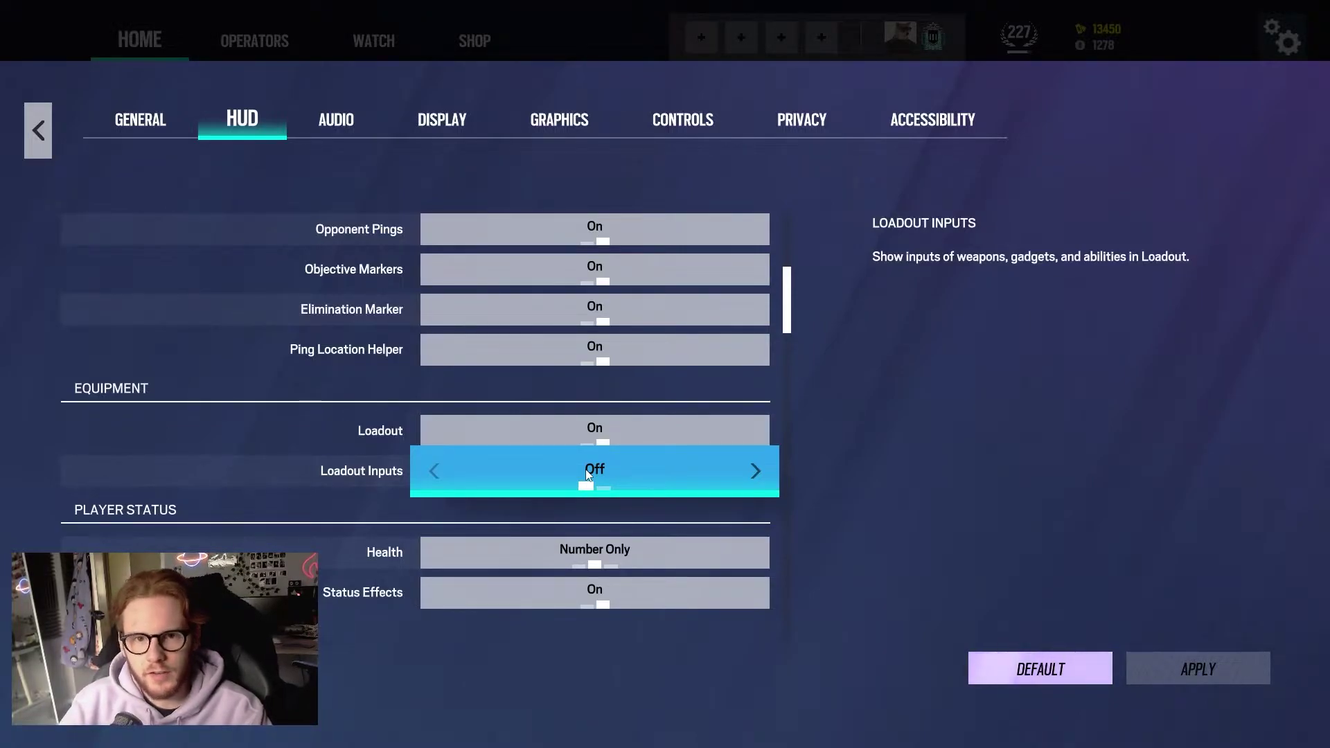
scroll(586, 473, down, 2)
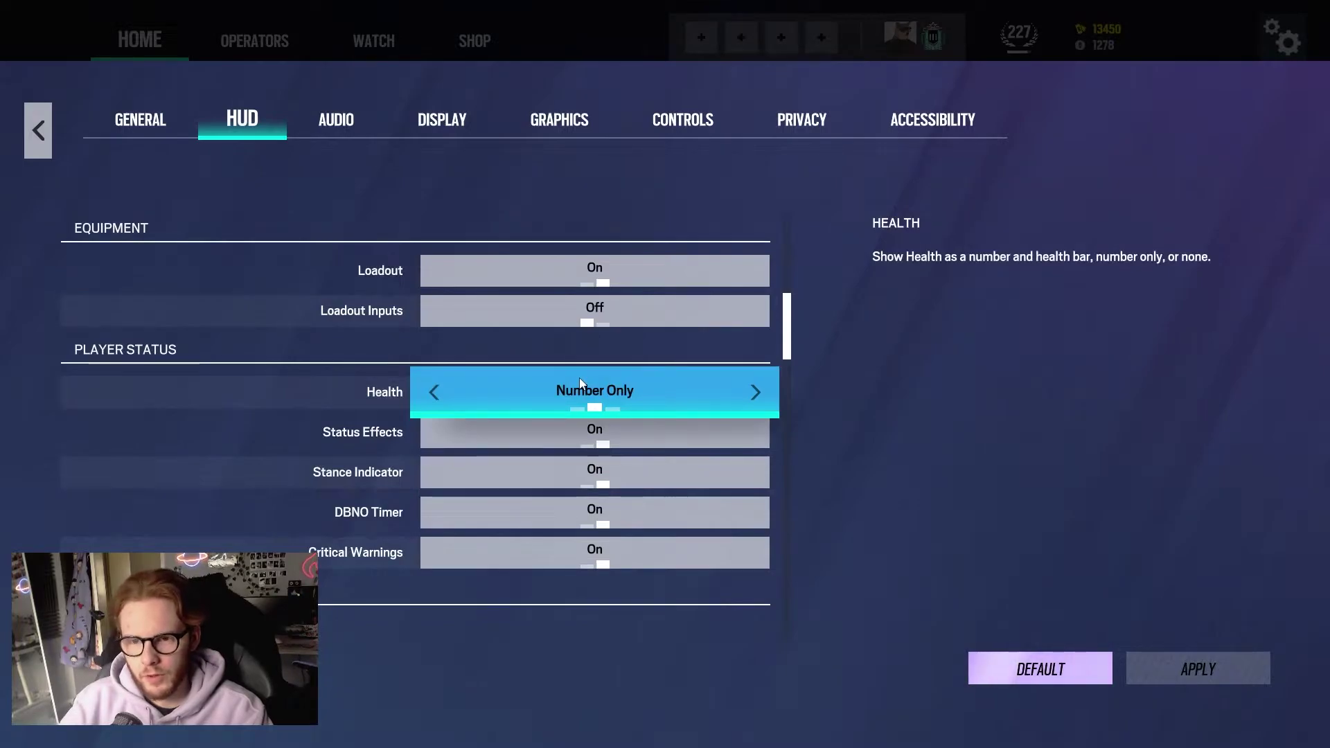
scroll(625, 358, down, 1)
scroll(617, 369, down, 1)
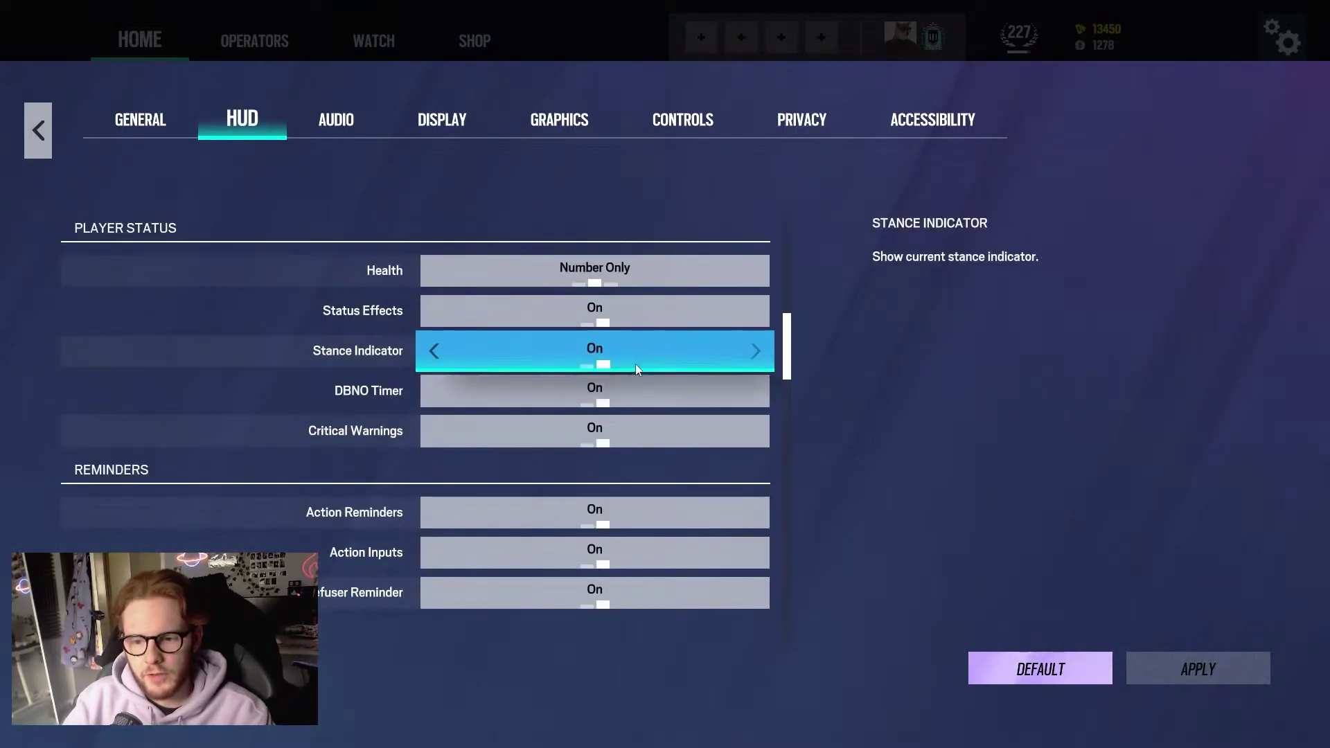
scroll(636, 367, down, 3)
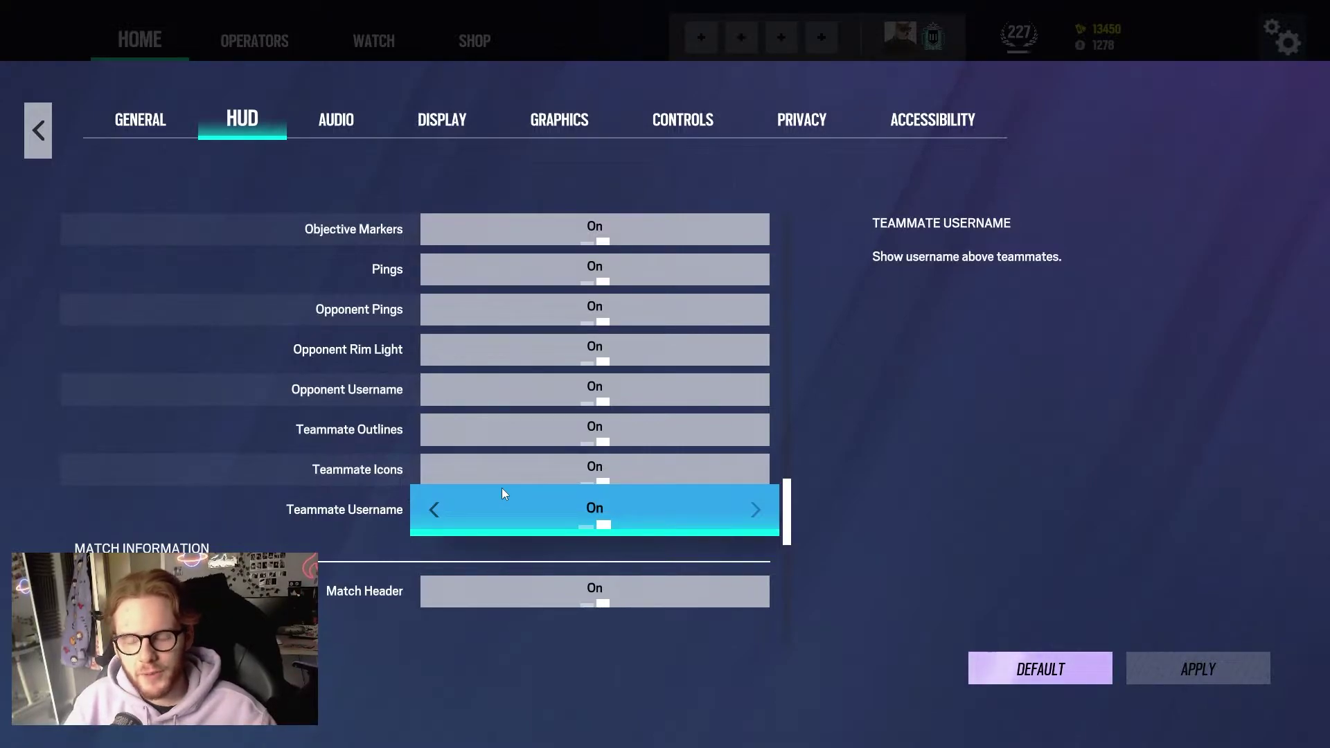
scroll(502, 492, down, 1)
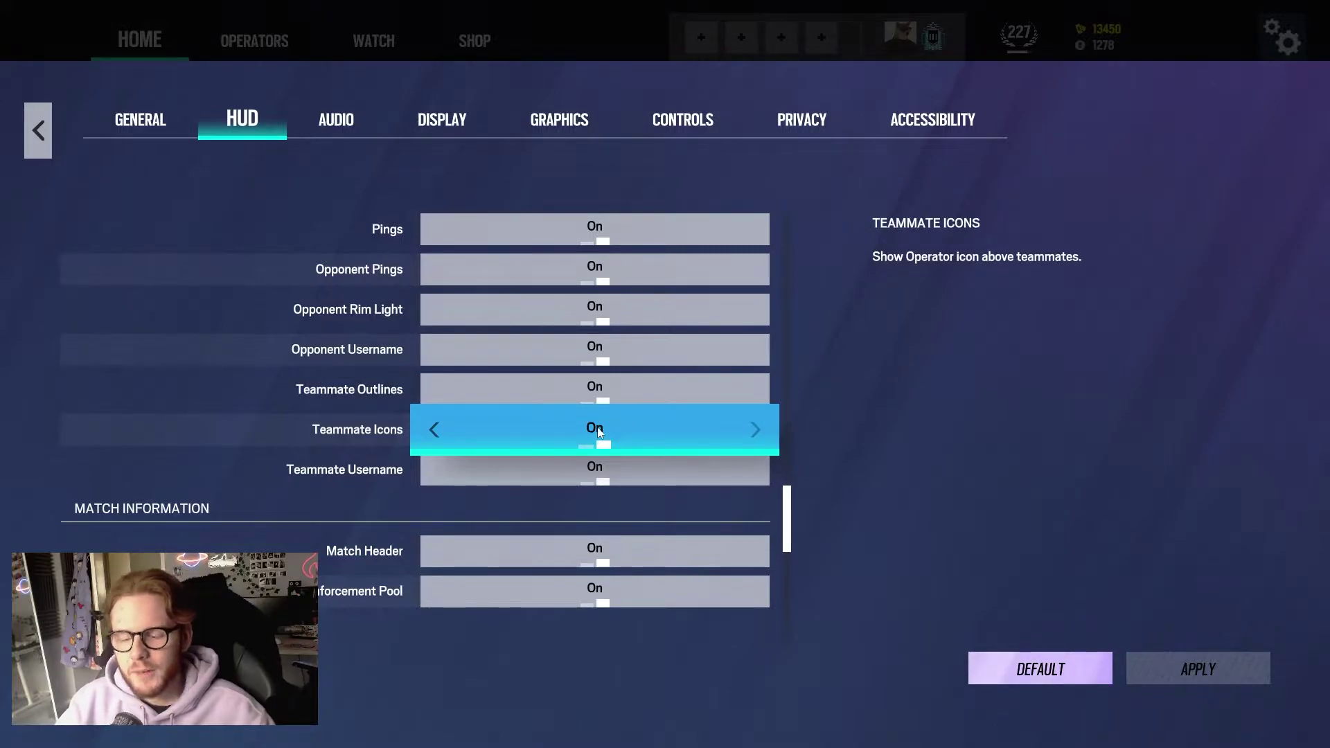
scroll(620, 423, down, 2)
scroll(497, 396, down, 4)
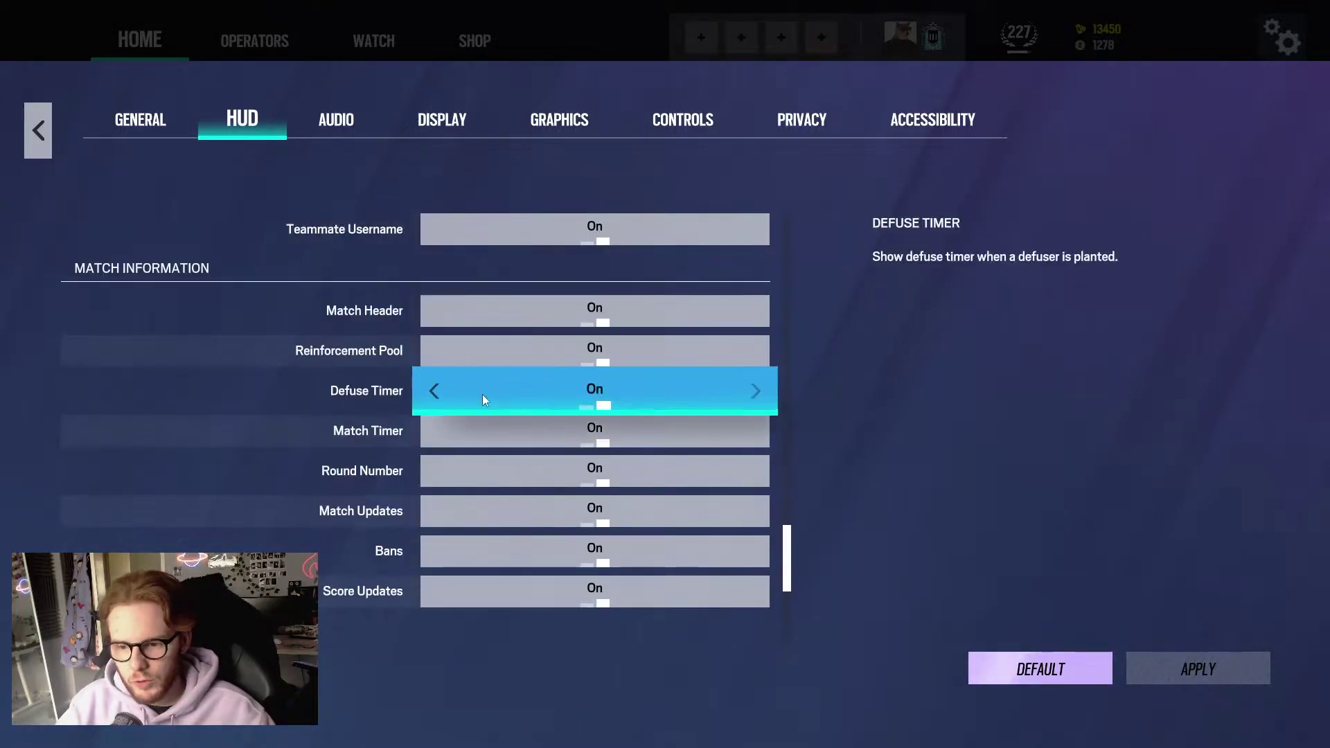
scroll(548, 390, down, 2)
scroll(541, 417, down, 3)
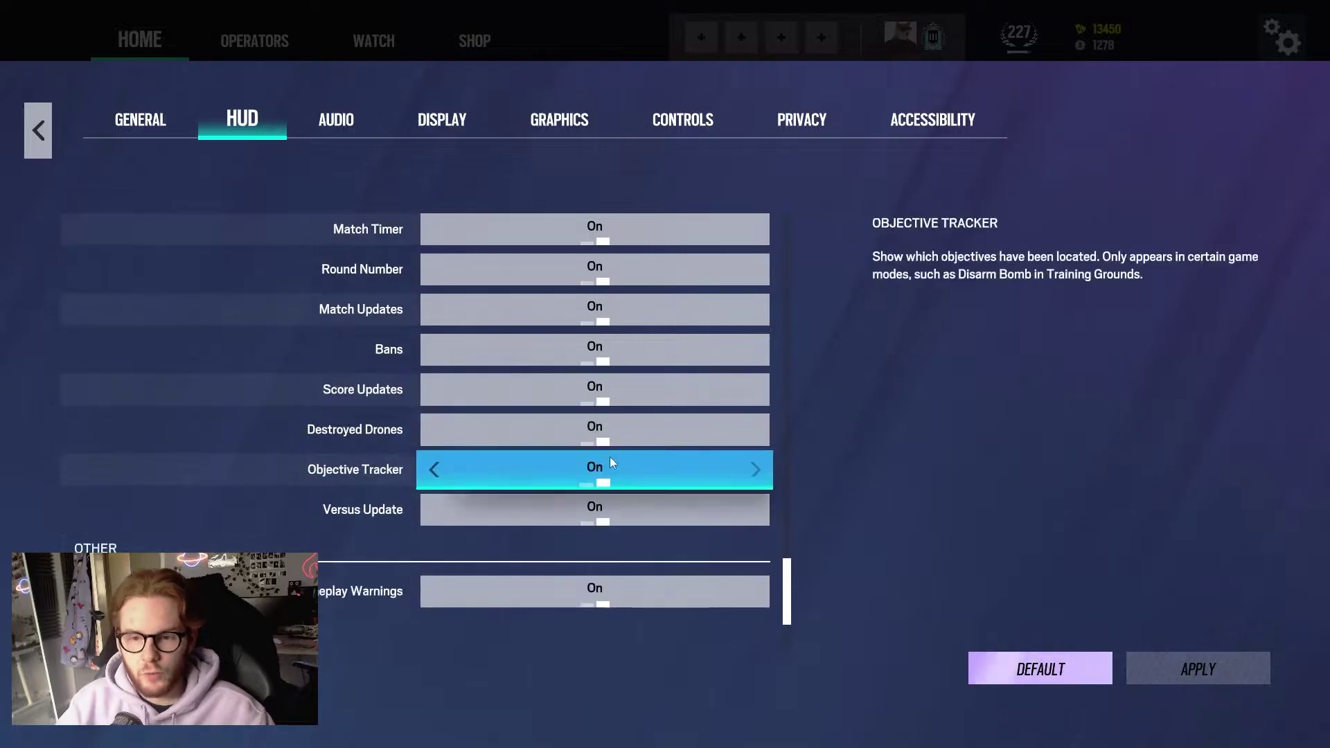
scroll(608, 463, down, 2)
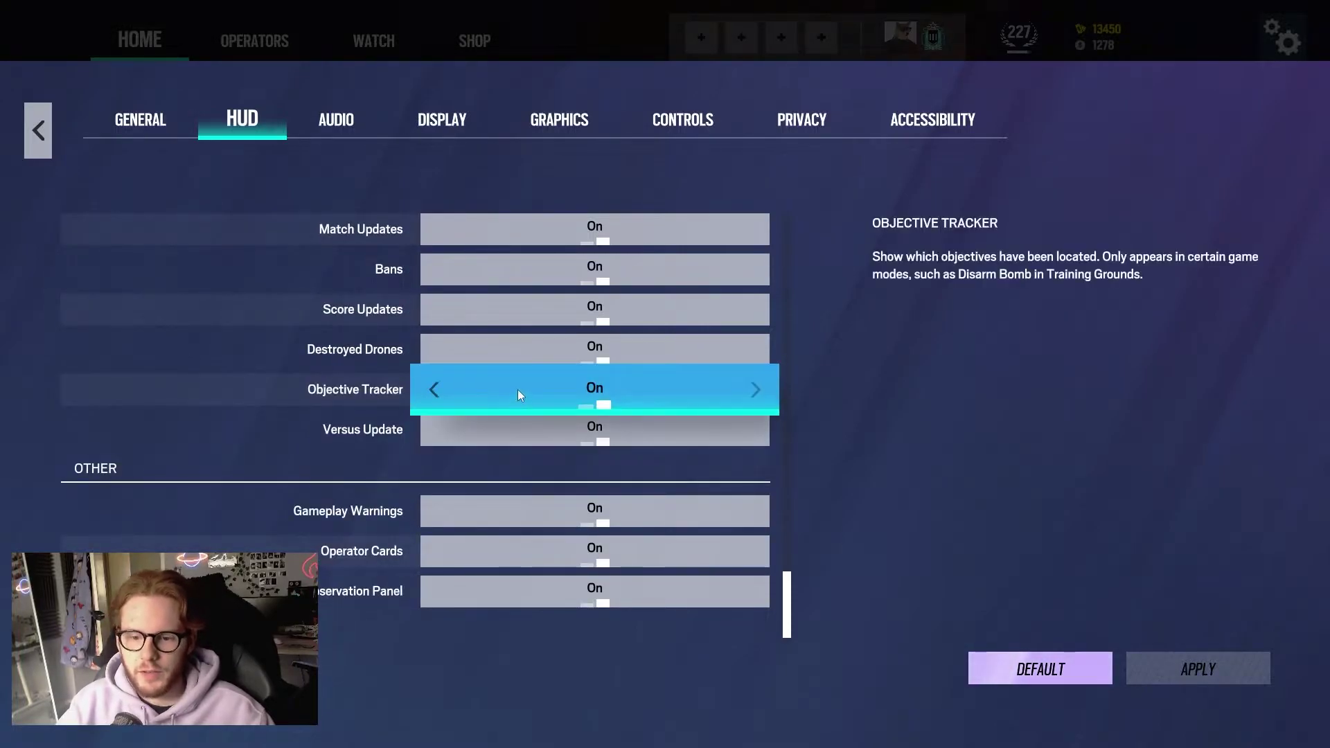
scroll(517, 389, down, 1)
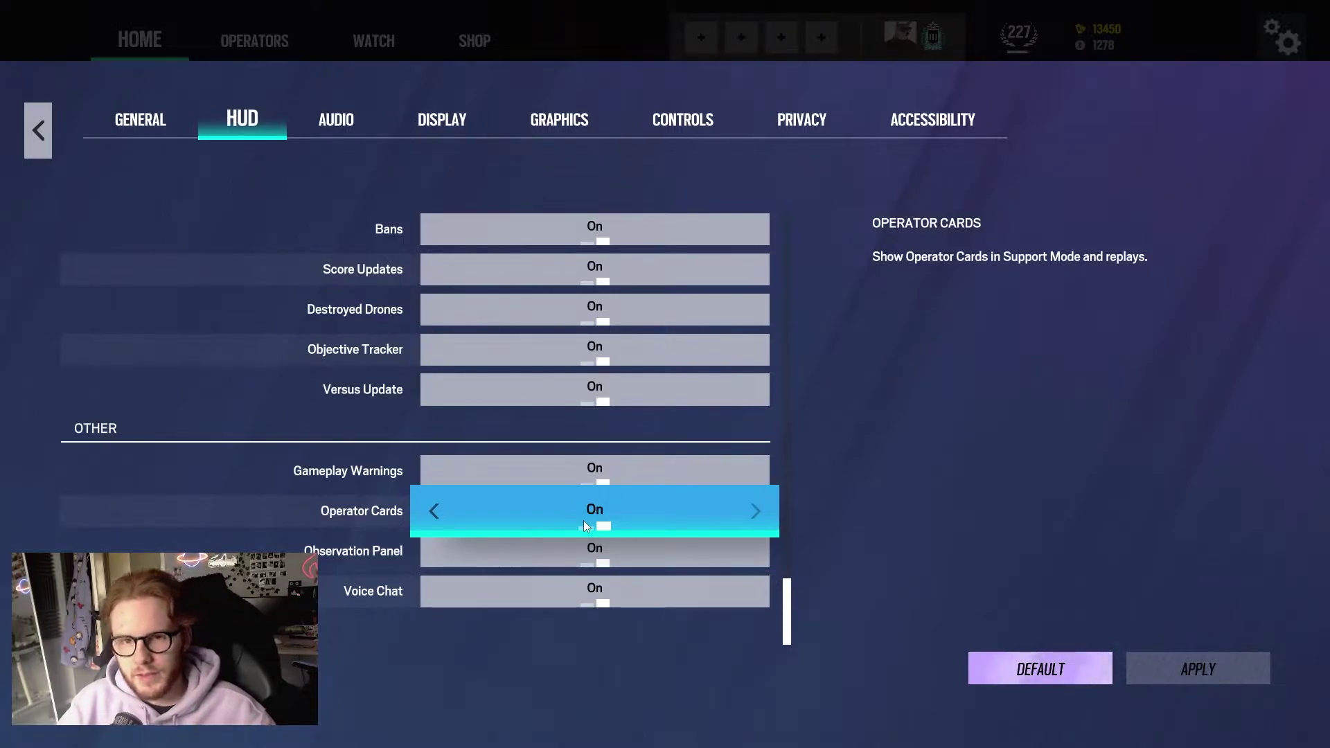
Step: Open the audio settings, try Hi-Fi as the Dynamic Range and return it to Night Mode
click(333, 120)
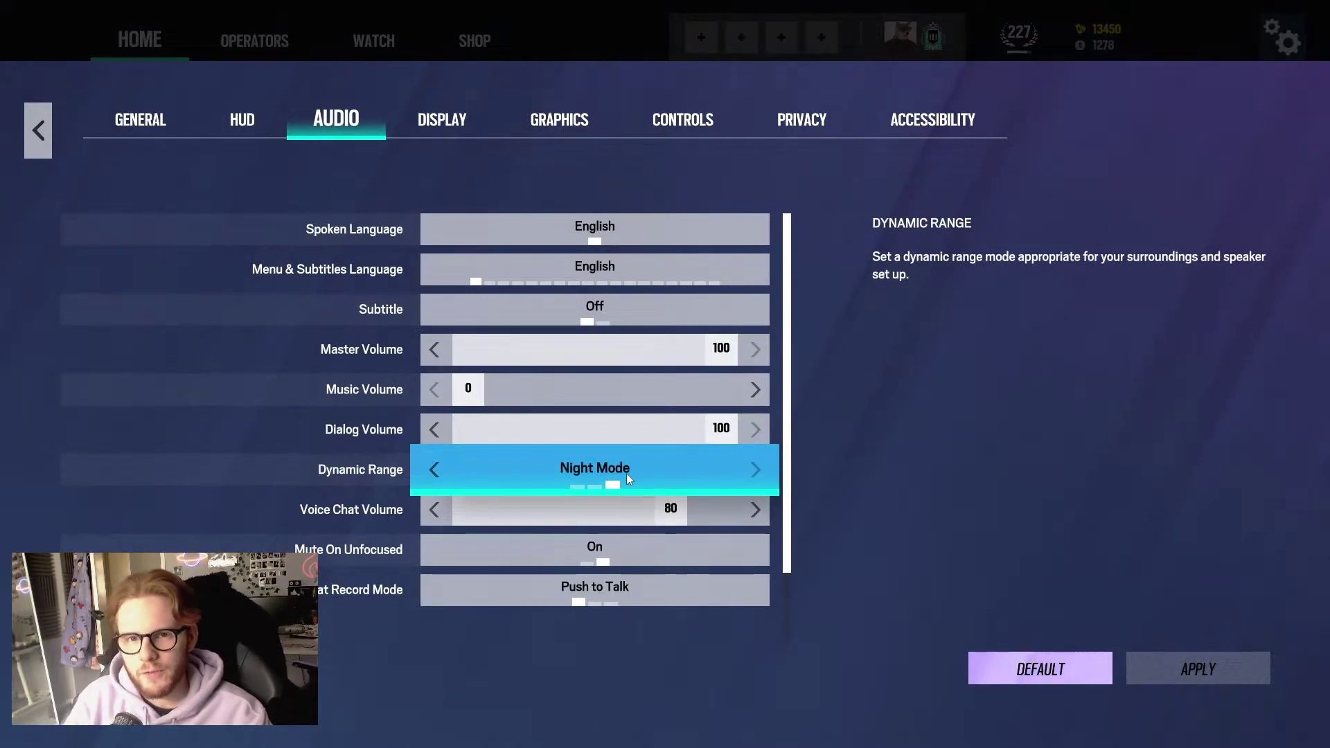
click(580, 485)
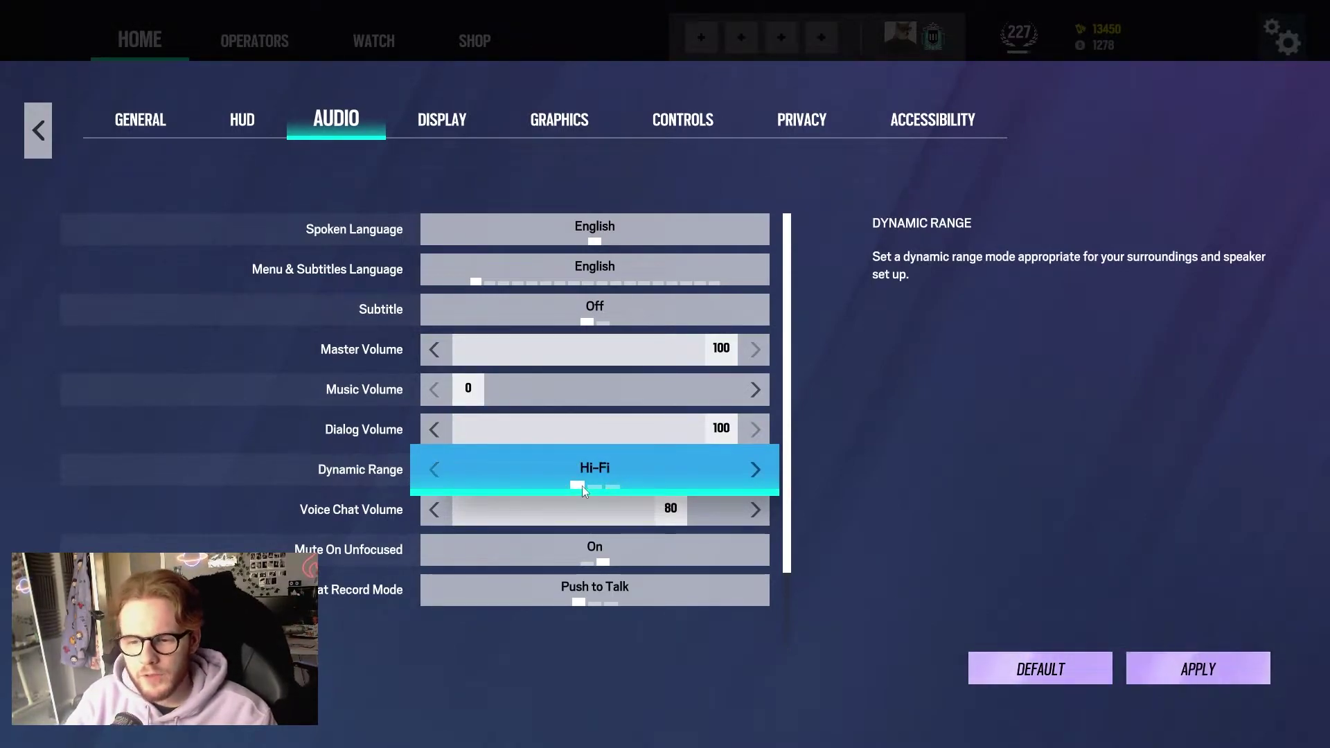
click(615, 485)
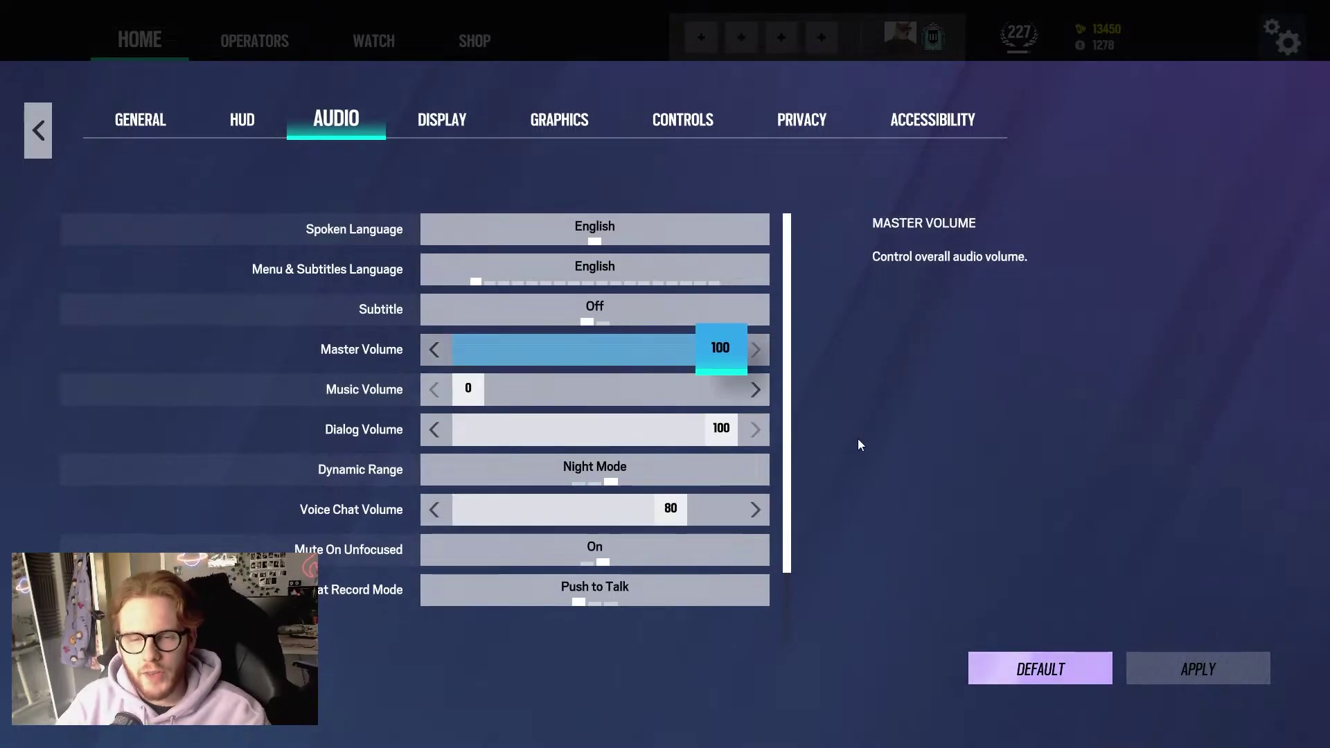
Step: Try another Voice Chat Record Mode and return it to Push to Talk
scroll(672, 554, down, 1)
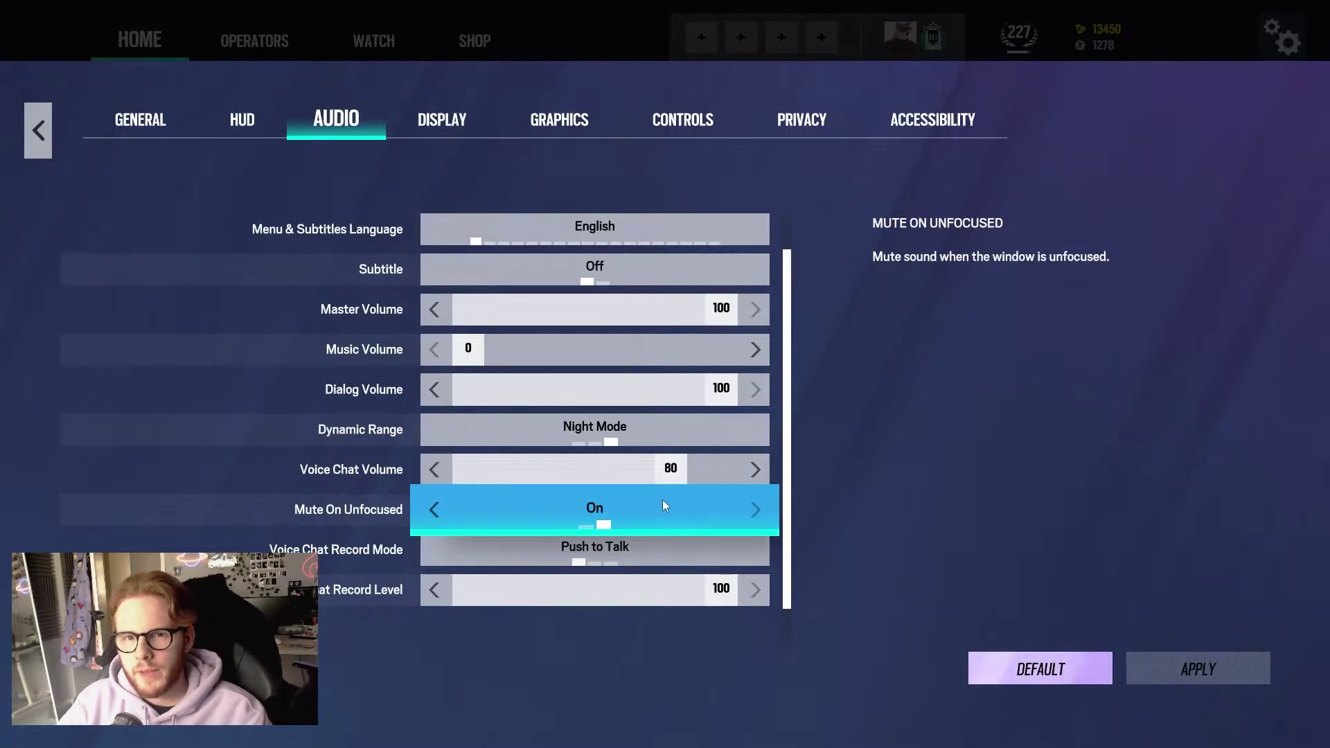
scroll(667, 504, down, 1)
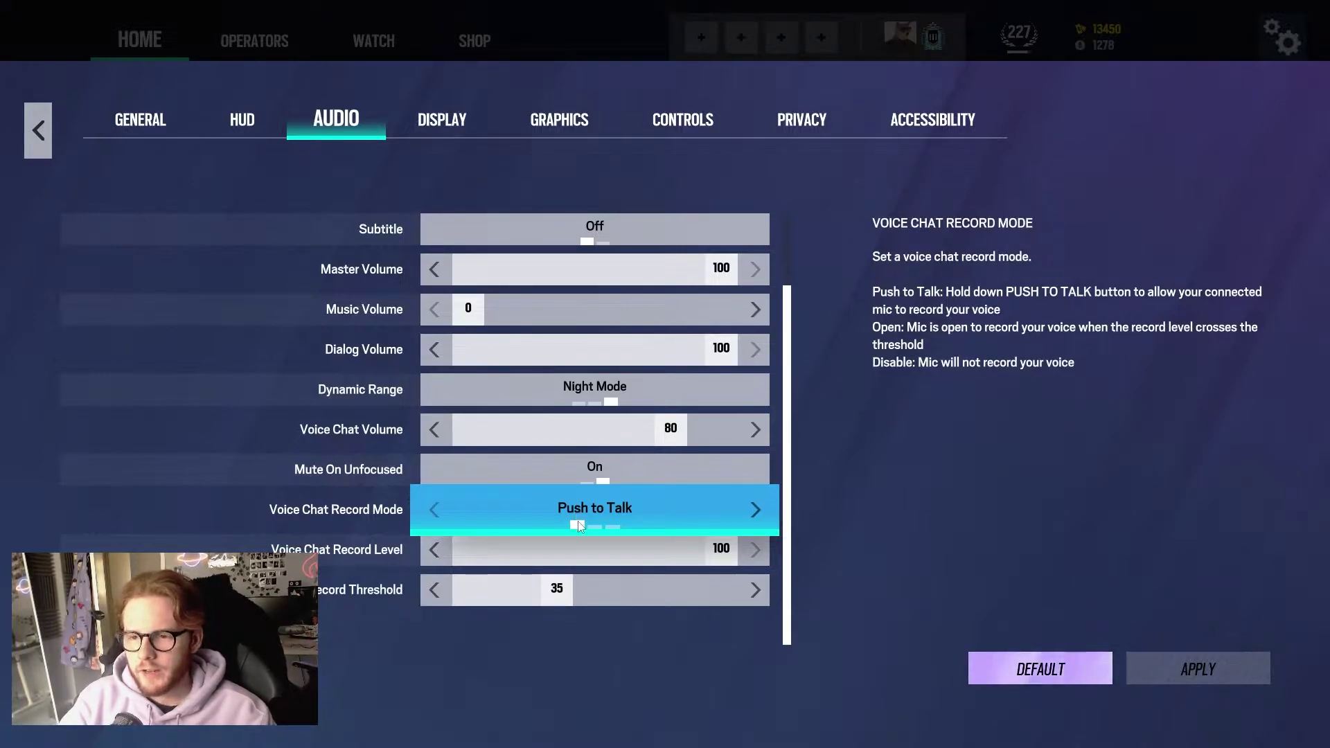
click(597, 524)
click(604, 525)
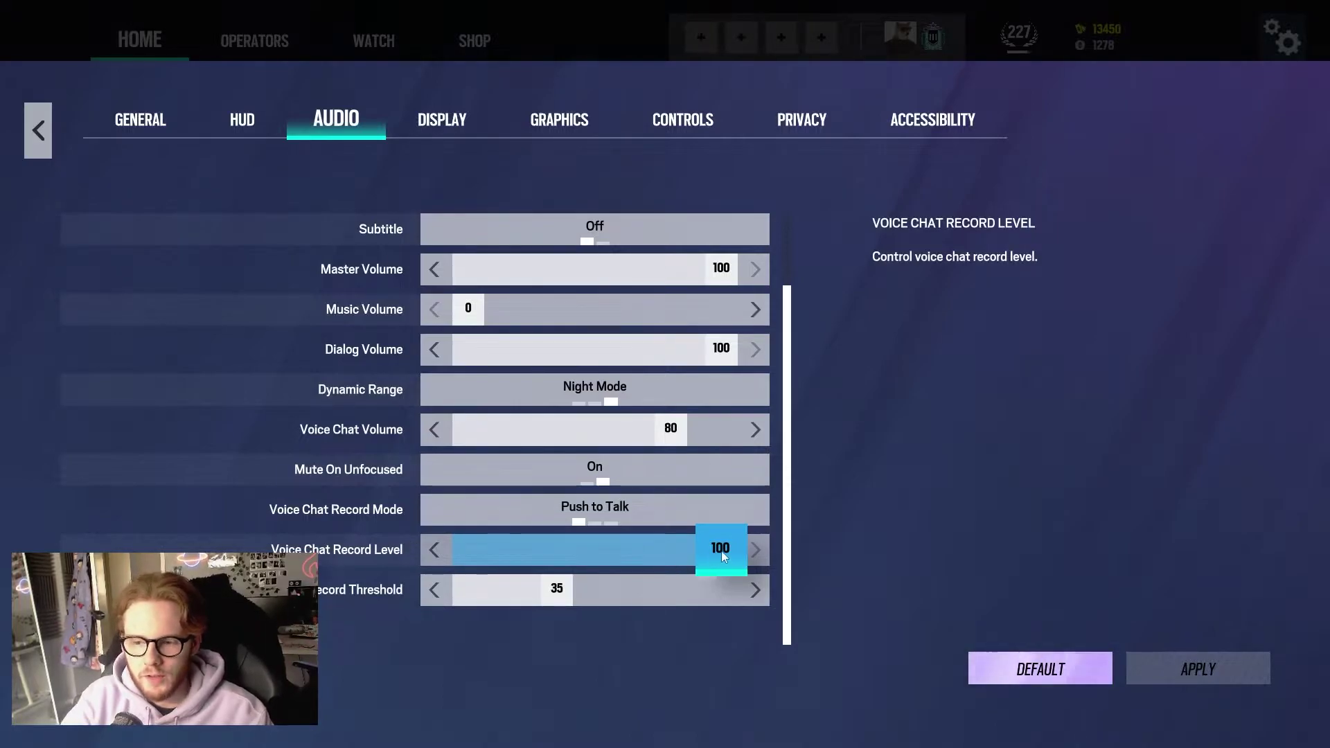
Step: Keep the Voice Chat Record Level at 100, try a Voice Chat Record Threshold of 100 and bring it down to about 34
drag(721, 550, 825, 554)
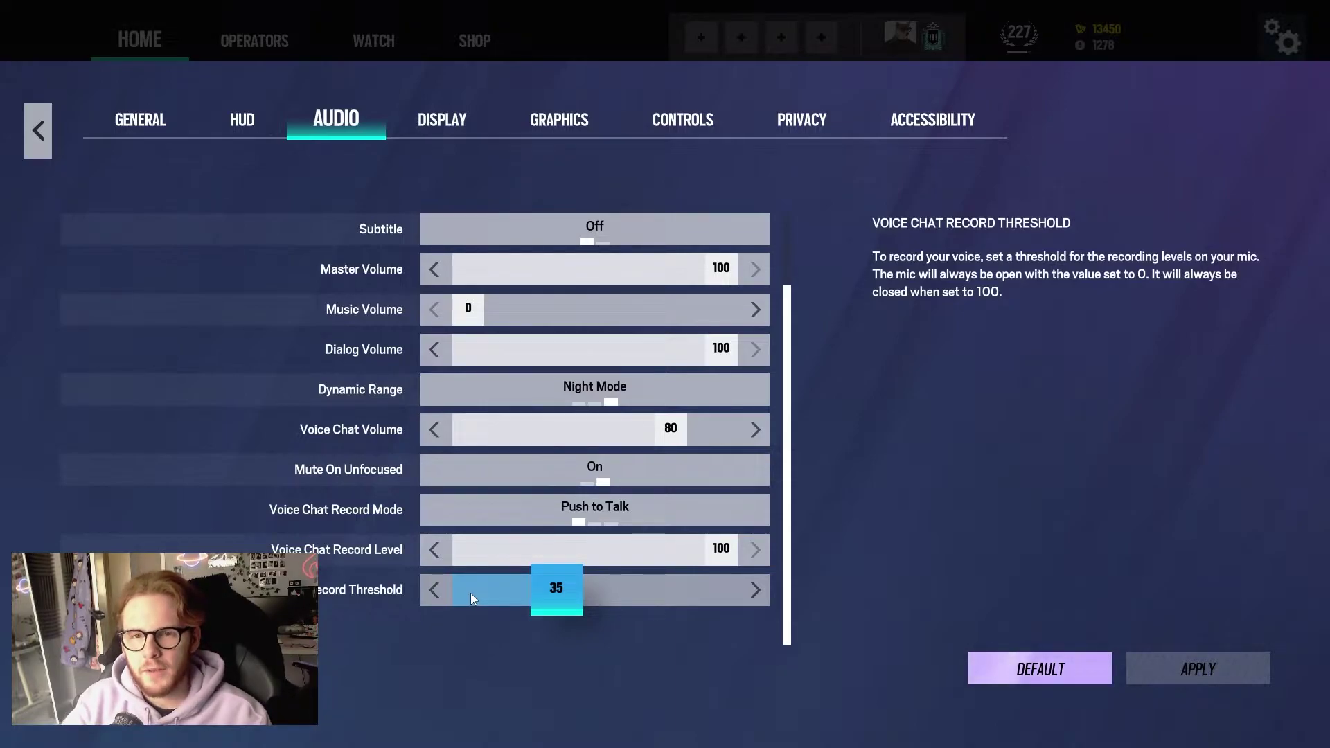
click(738, 588)
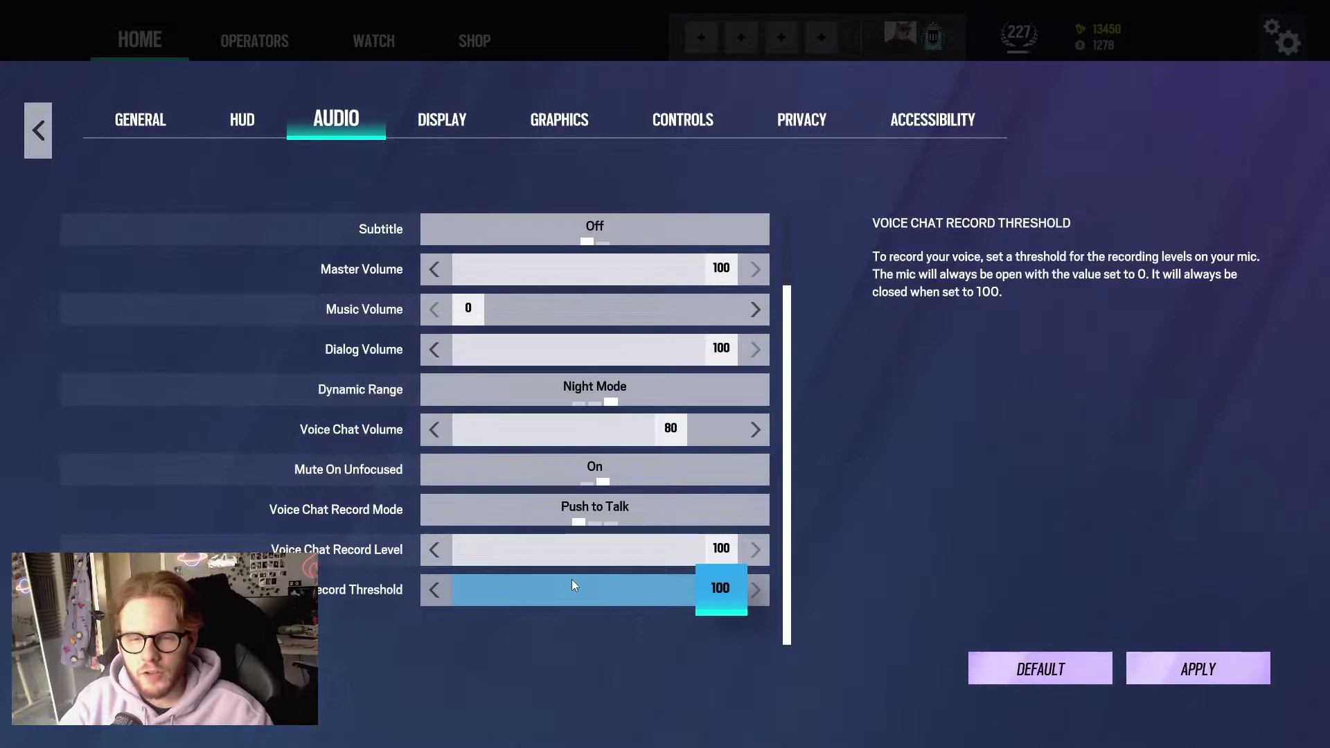
click(529, 598)
drag(527, 597, 560, 613)
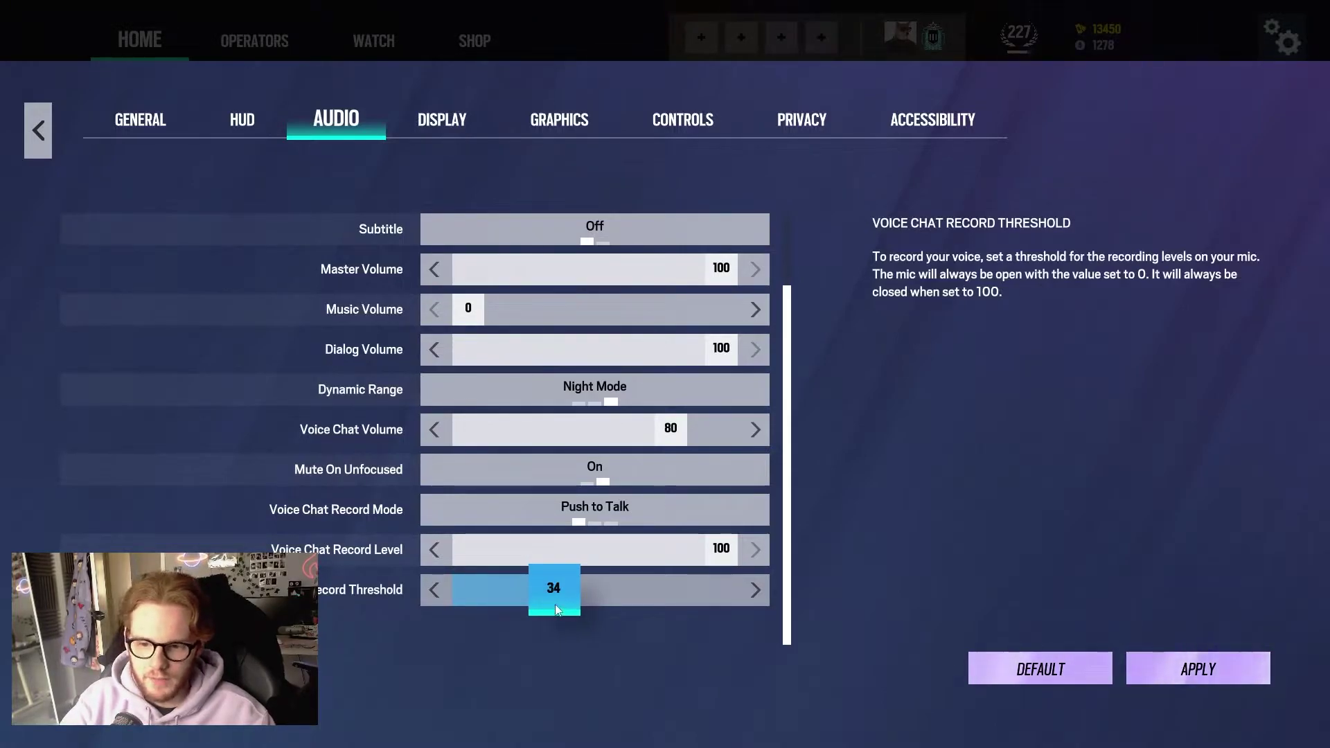
Step: Open the display settings, try a Refresh Rate of 59.00 Hz and return it to 144.00 Hz
click(442, 119)
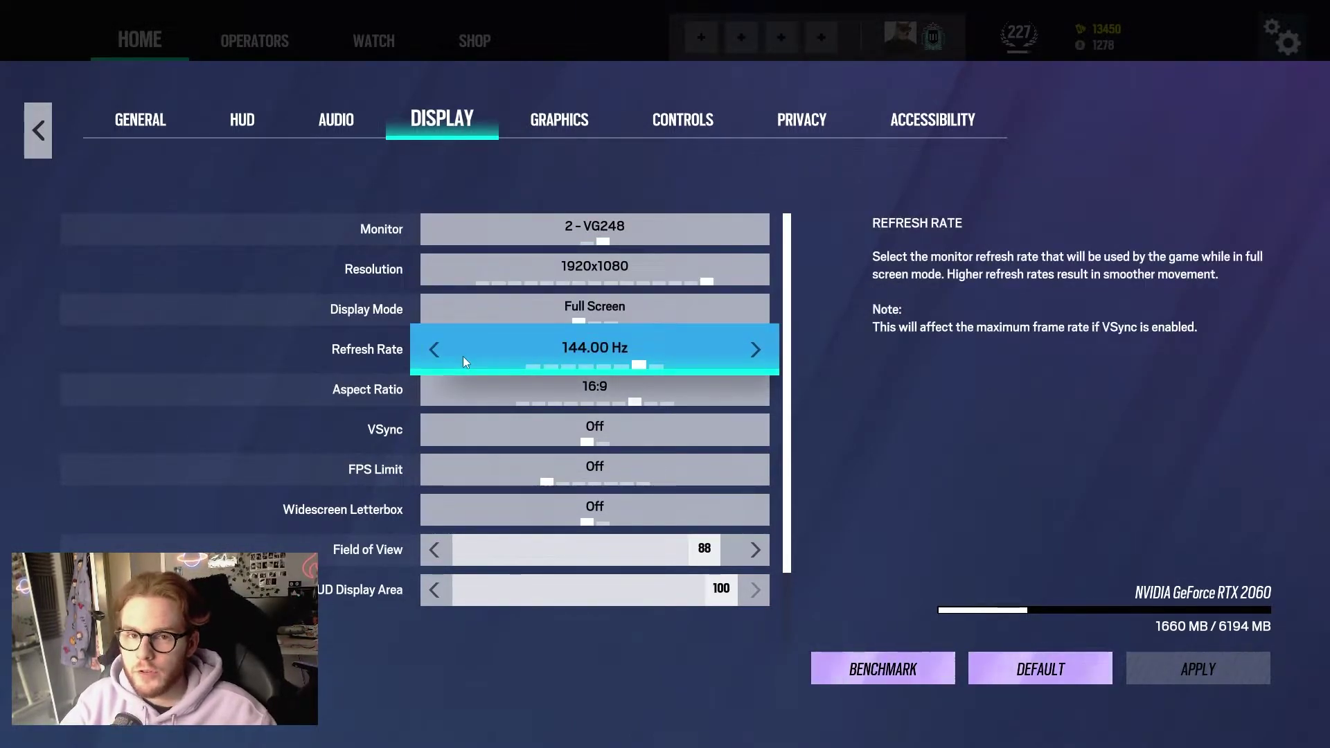
click(545, 363)
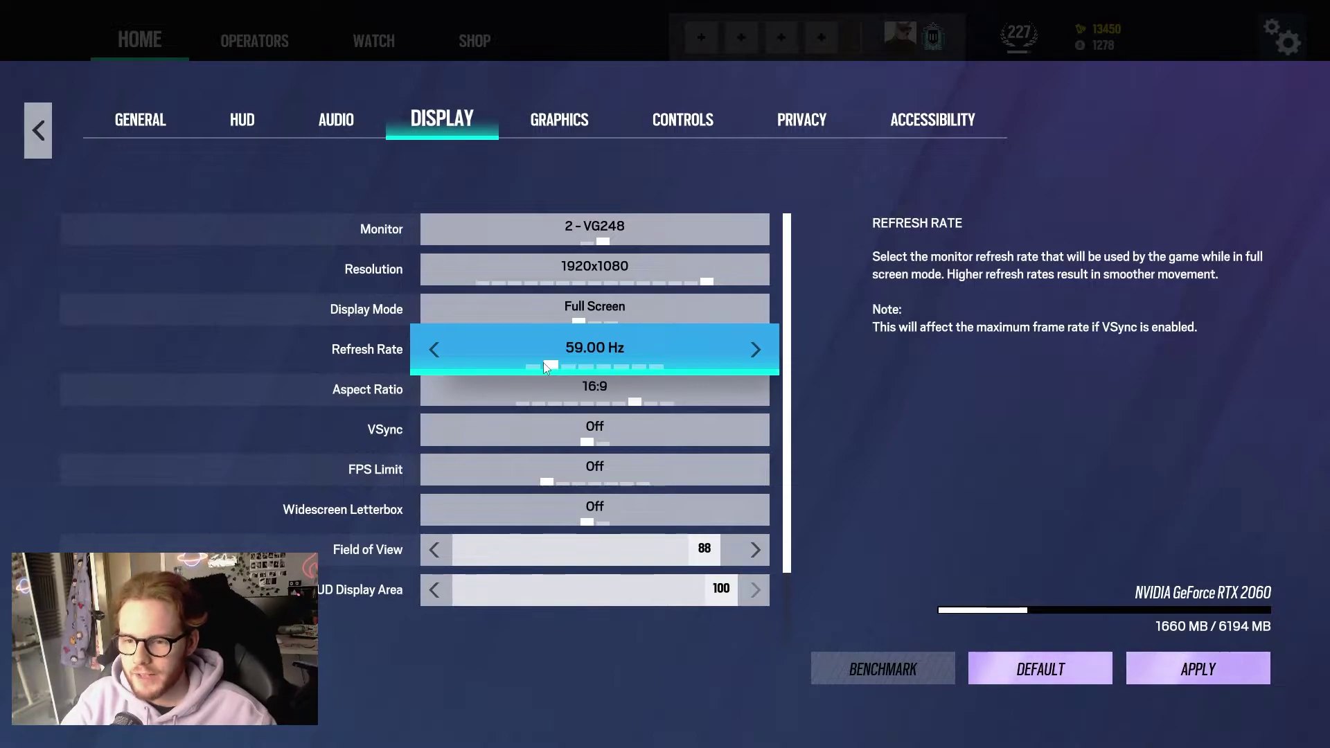
click(637, 363)
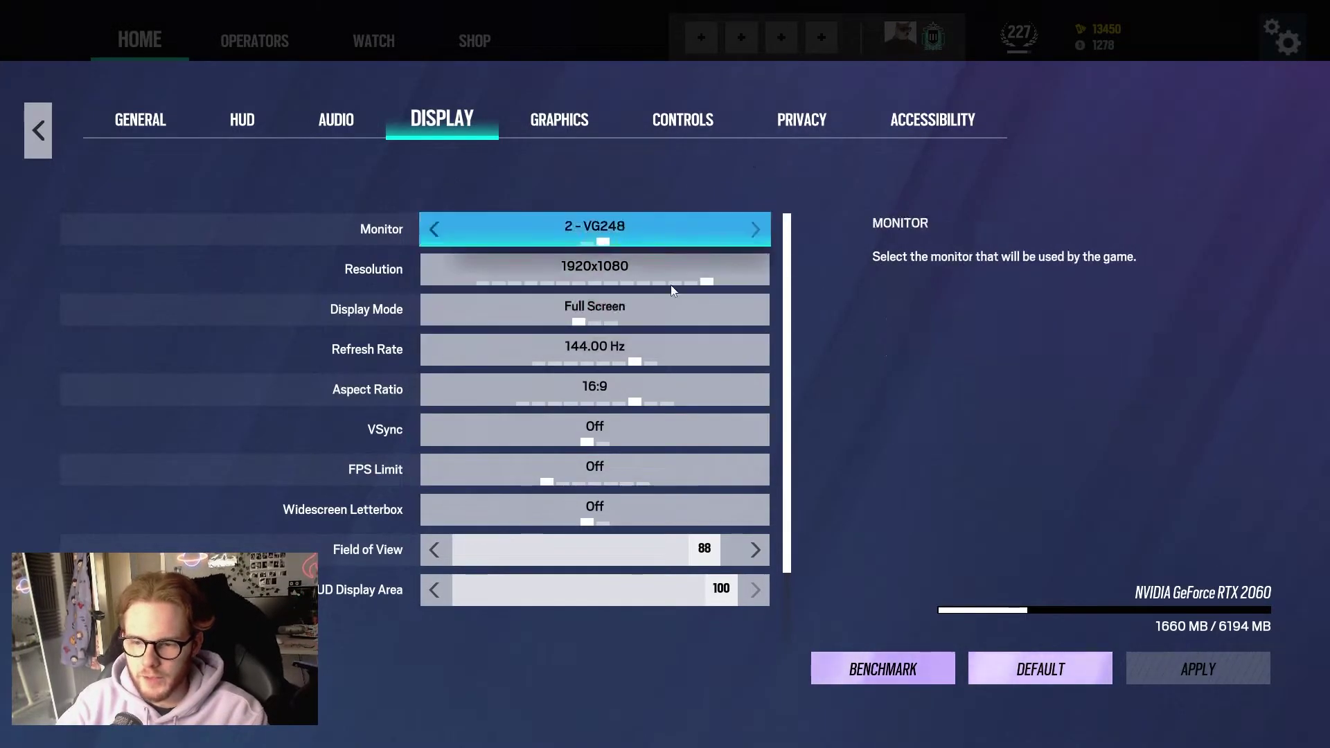
Step: Try Aspect Ratios of 16:10 and 4:3 and return the setting to 16:9
click(608, 406)
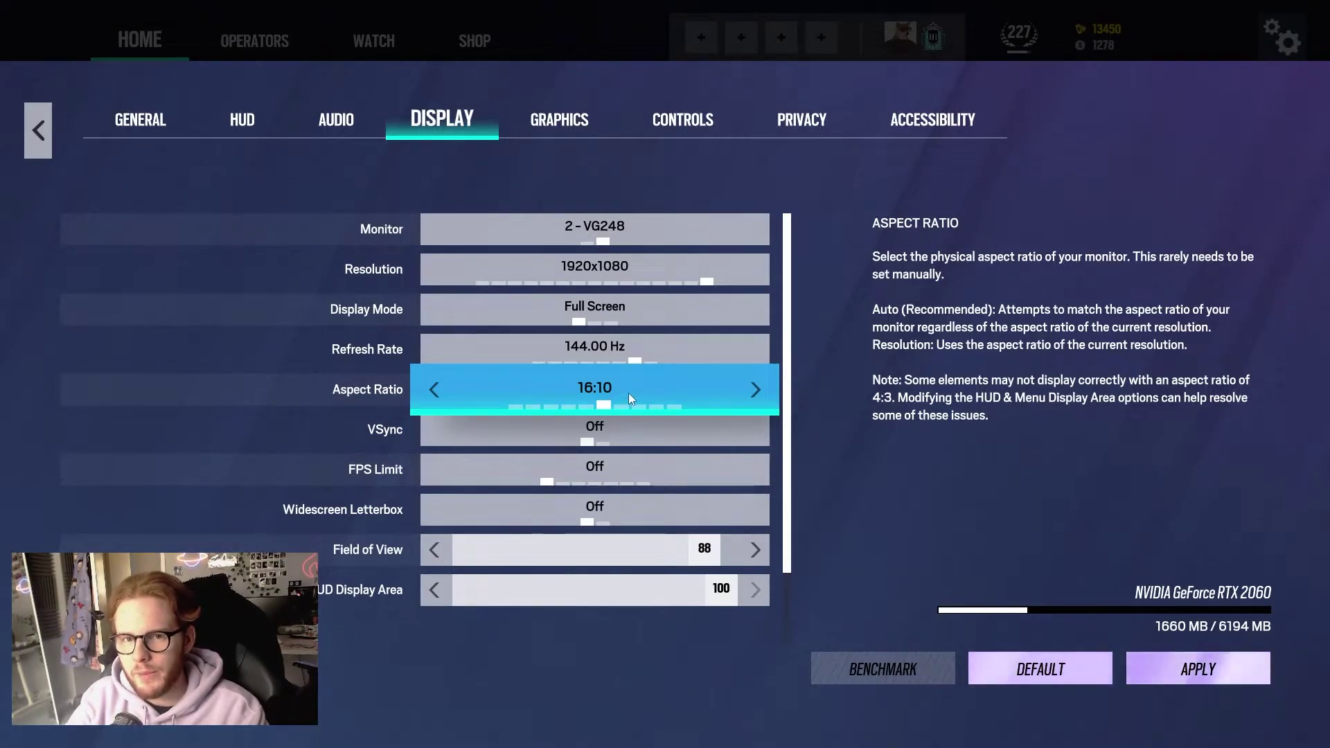
click(577, 405)
click(567, 405)
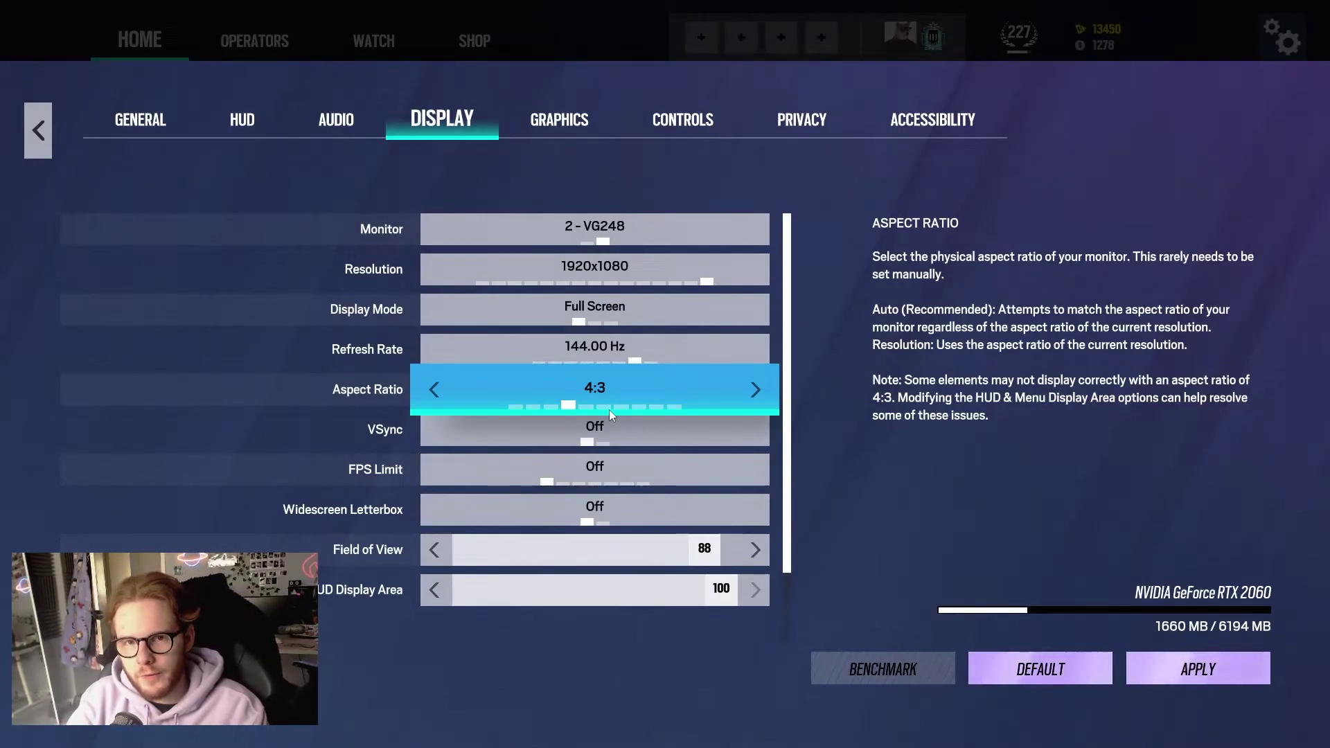
click(634, 405)
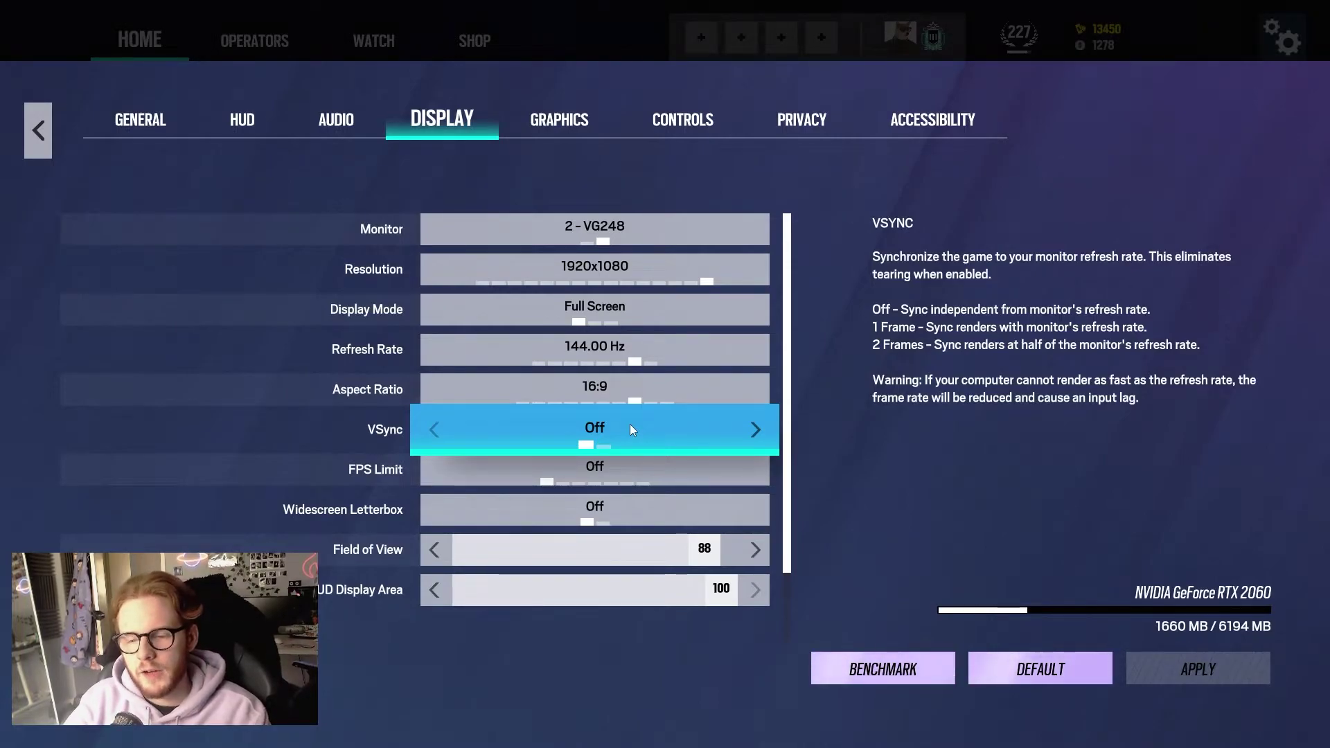
Step: Try a lower Field of View, return it to 88, and view the Brightness adjustment without changing it
scroll(508, 427, down, 1)
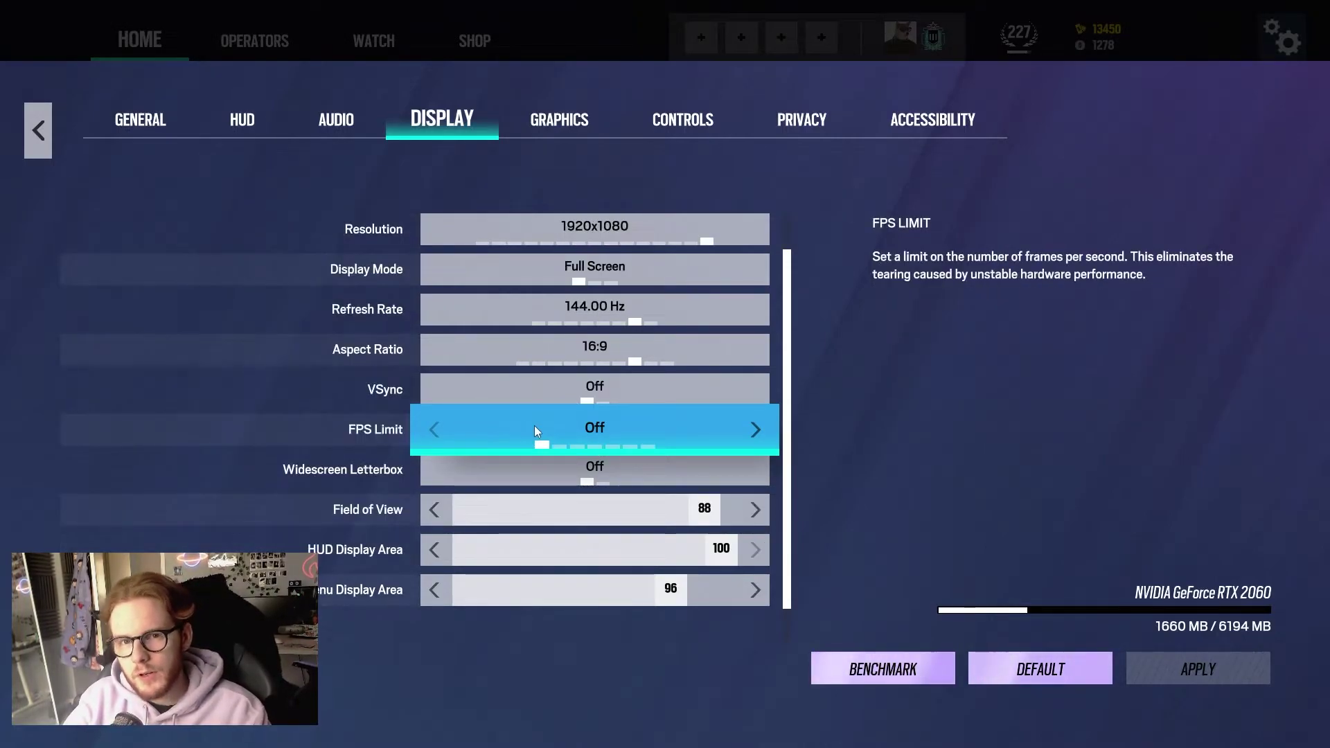
scroll(547, 426, down, 1)
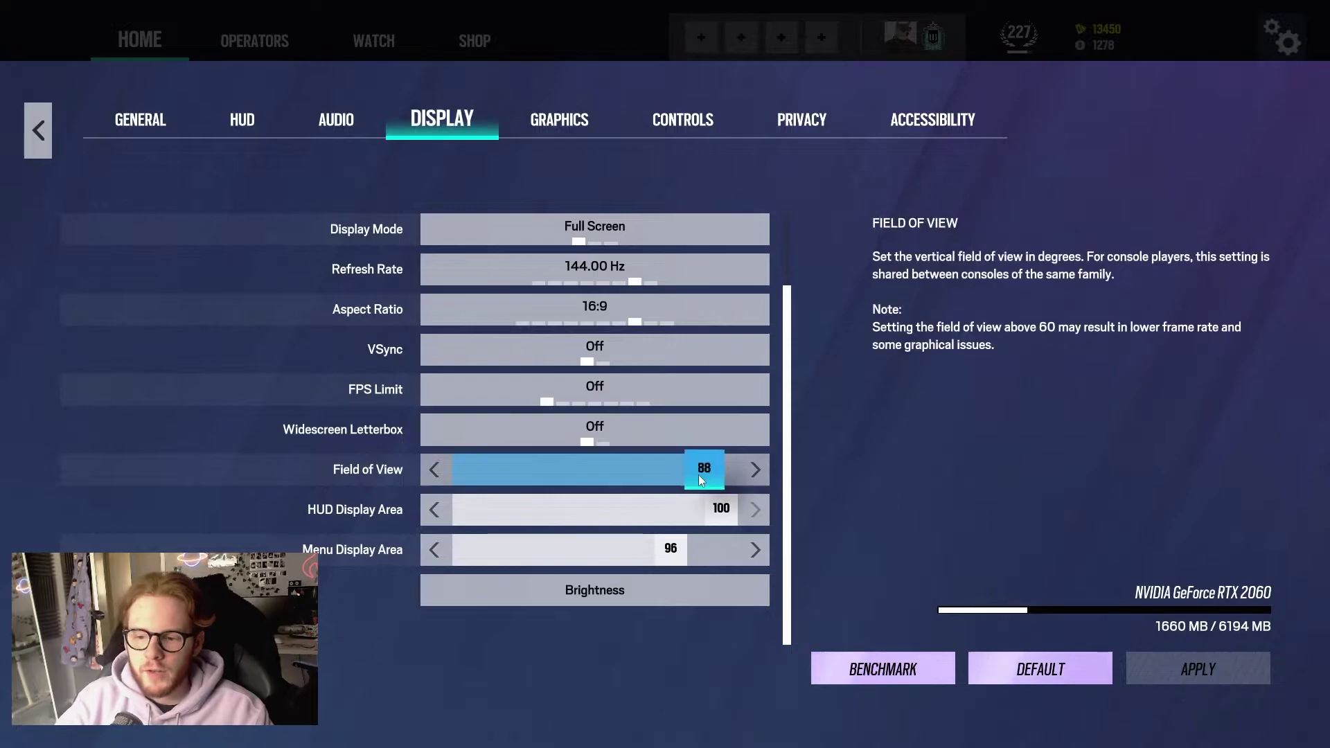
click(659, 472)
drag(646, 474, 696, 473)
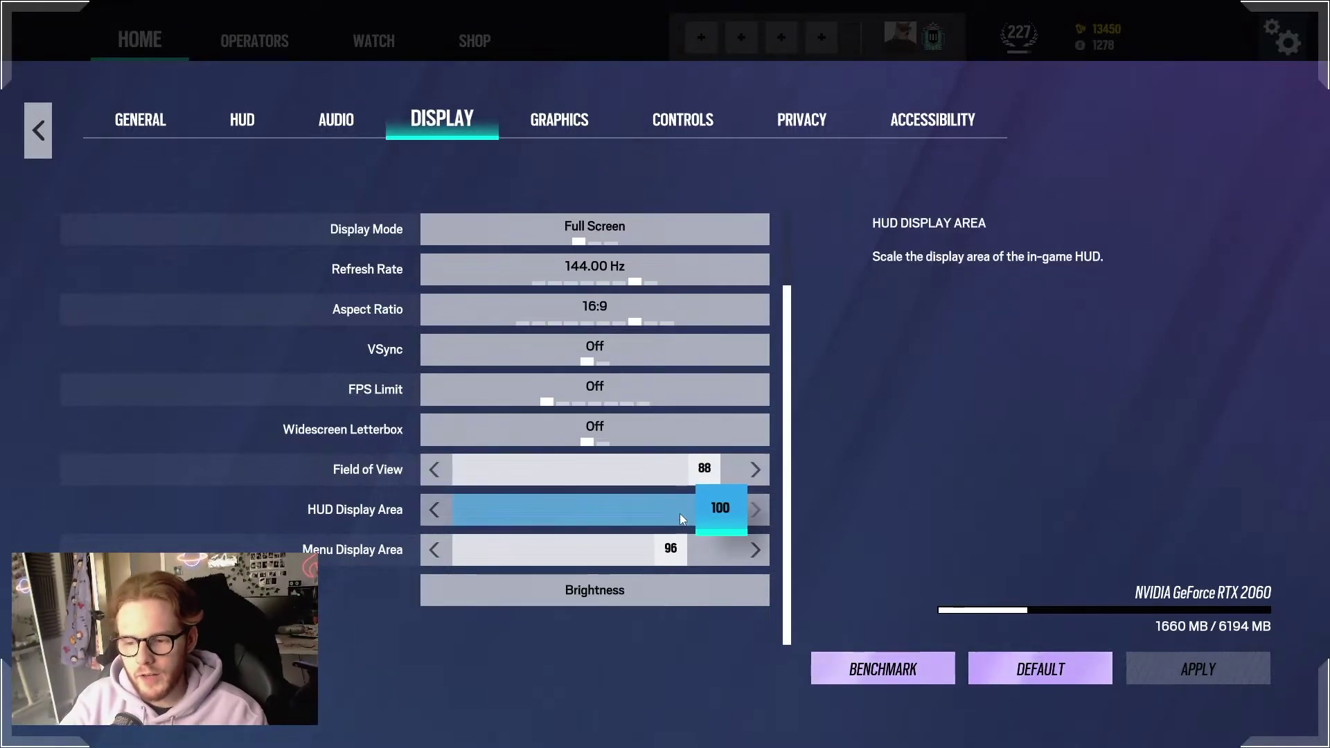
click(619, 578)
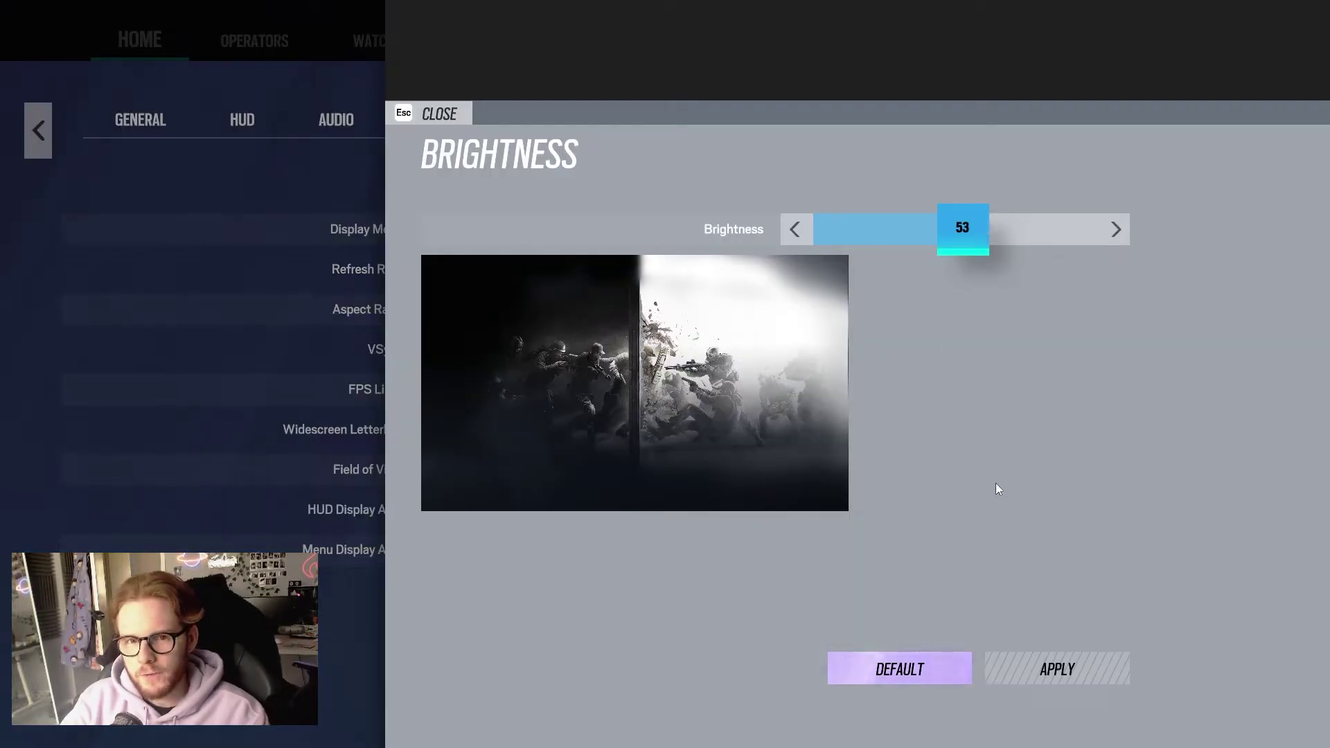
key(Escape)
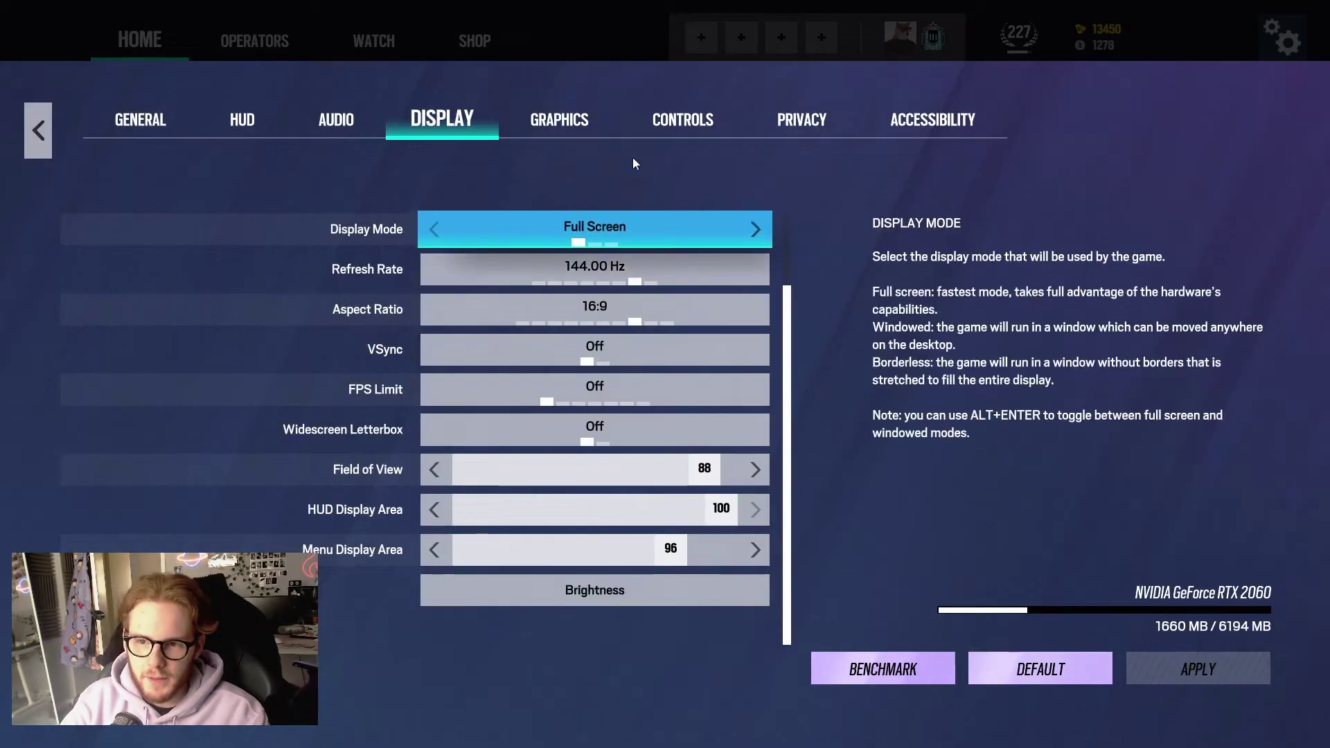
Step: Open the graphics settings, try Linear and Anisotropic 16X for Texture Filtering and return it to Anisotropic 8X
click(527, 123)
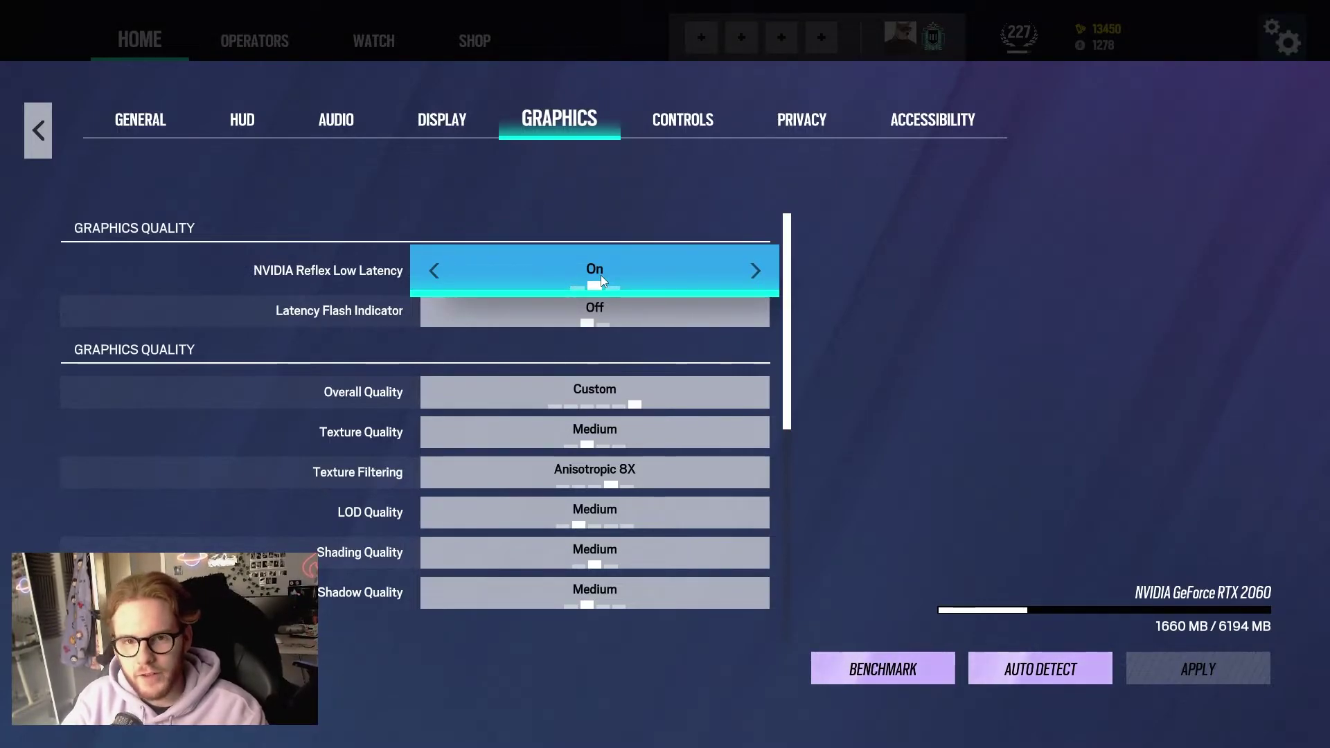
scroll(618, 342, down, 1)
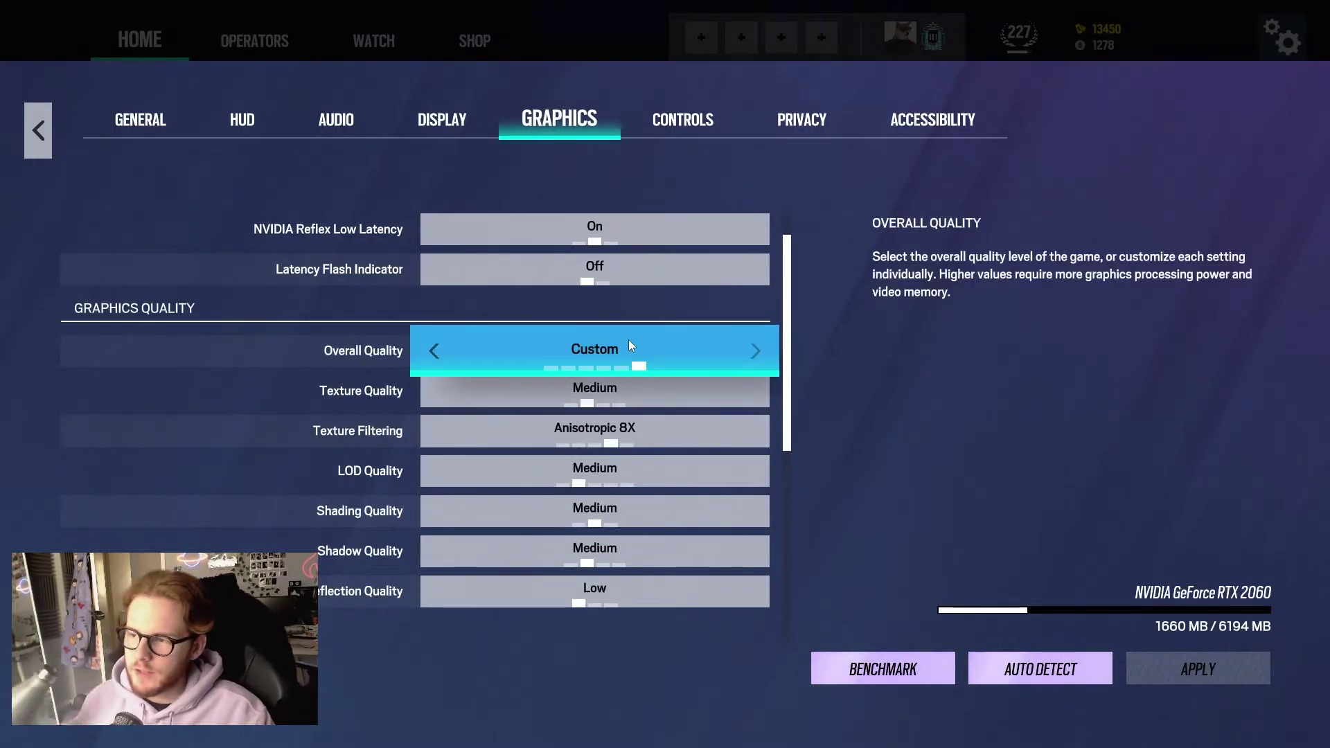
scroll(629, 345, down, 1)
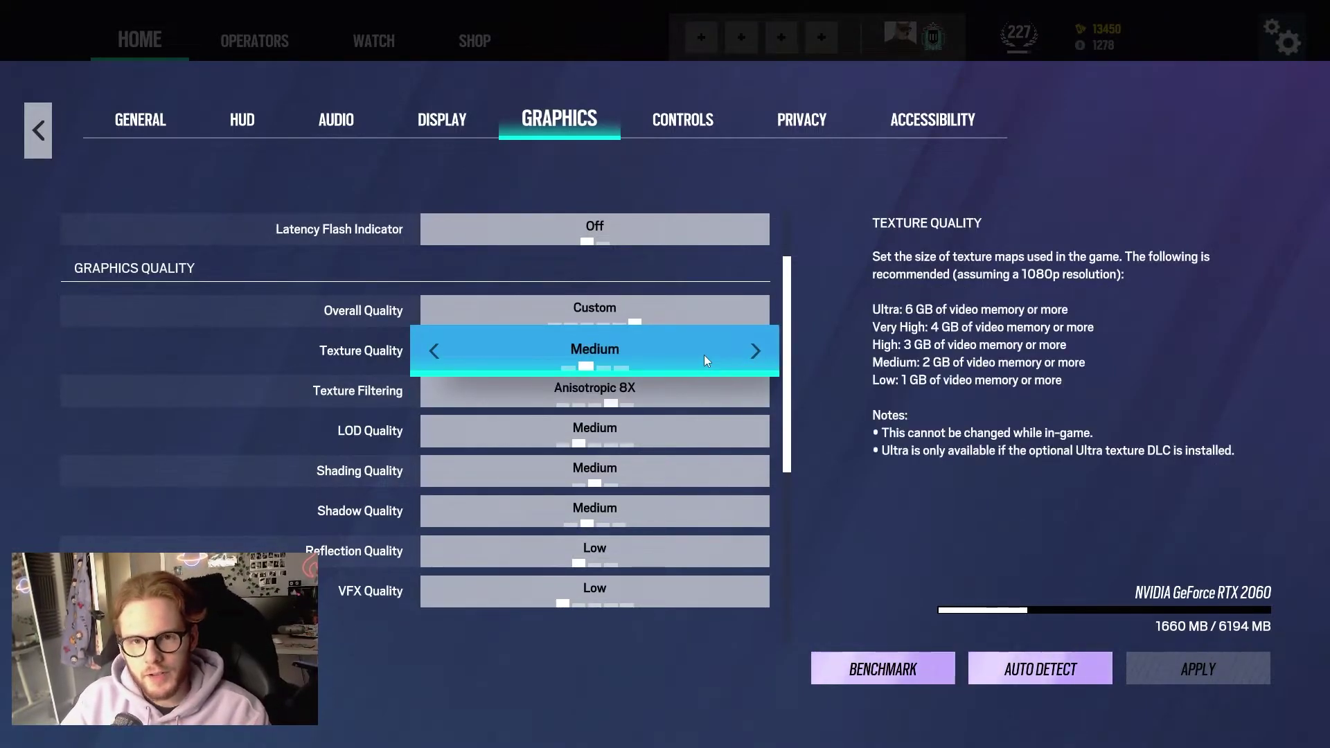
scroll(588, 363, down, 1)
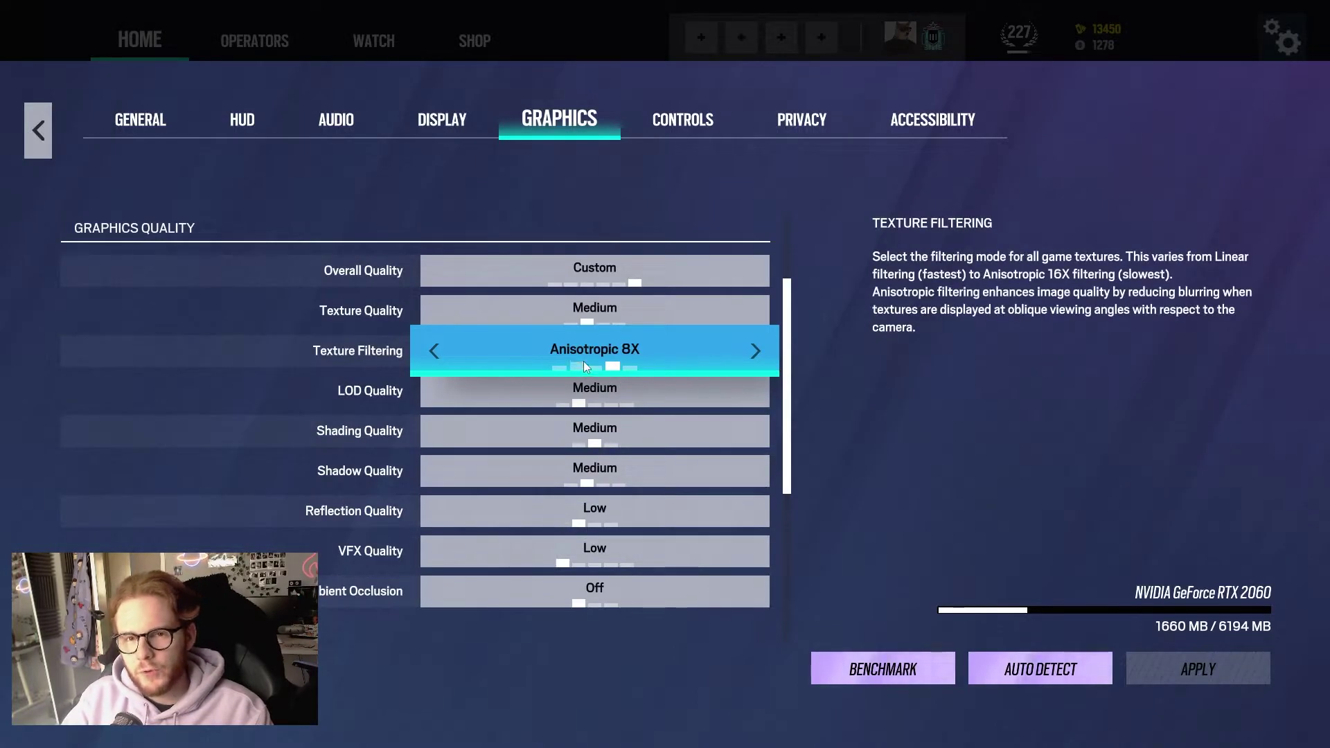
click(560, 365)
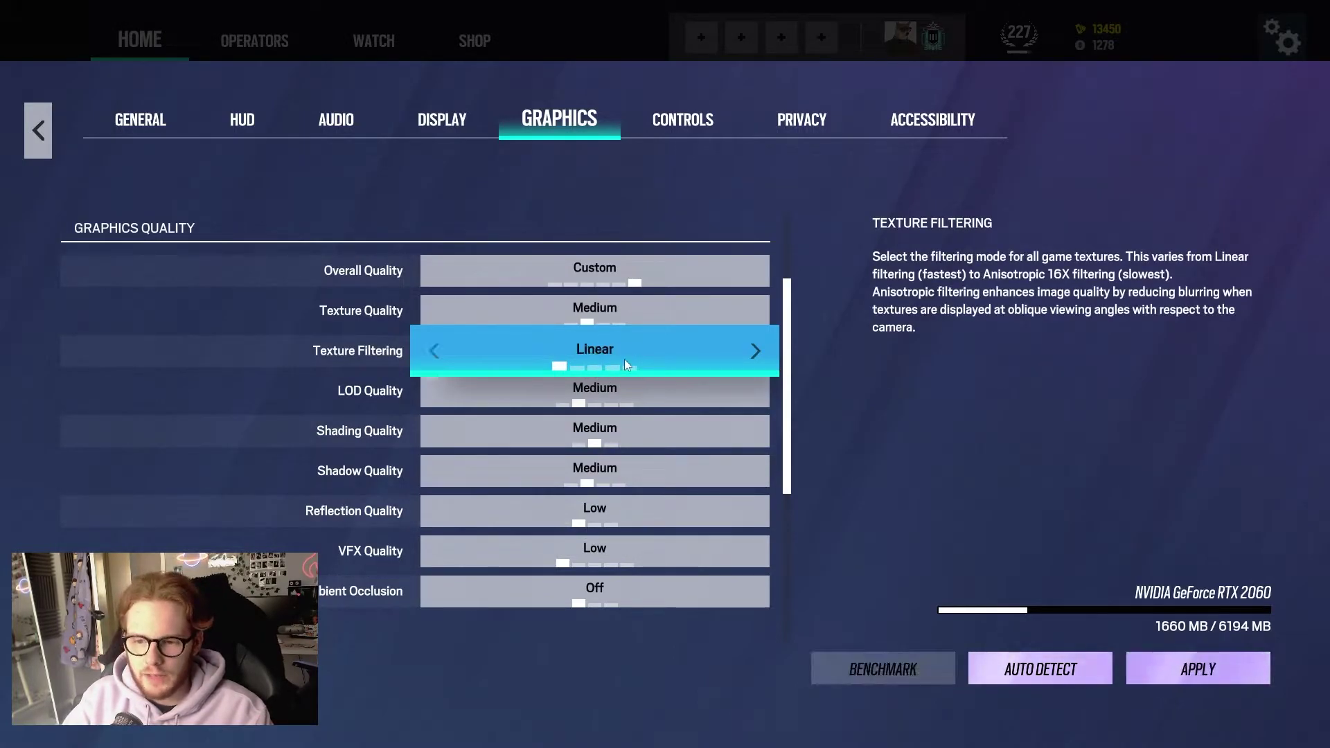
click(631, 365)
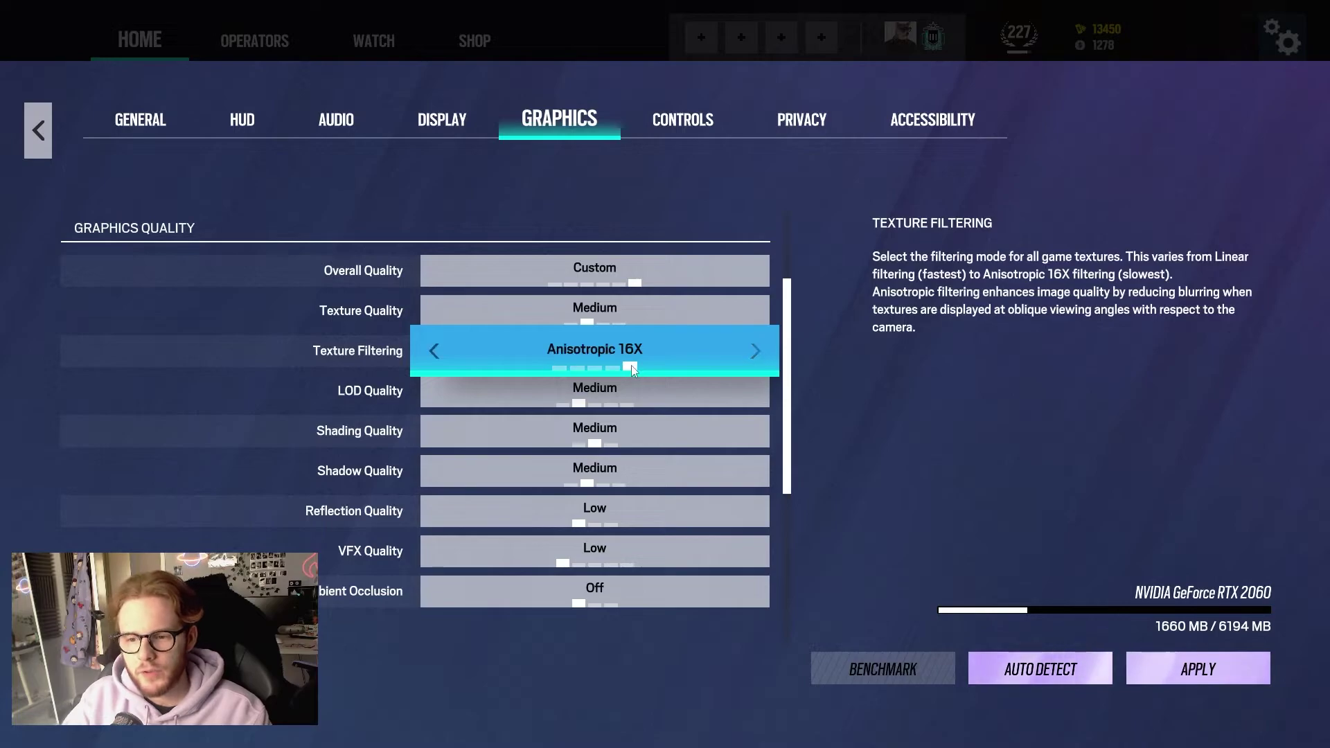
click(614, 368)
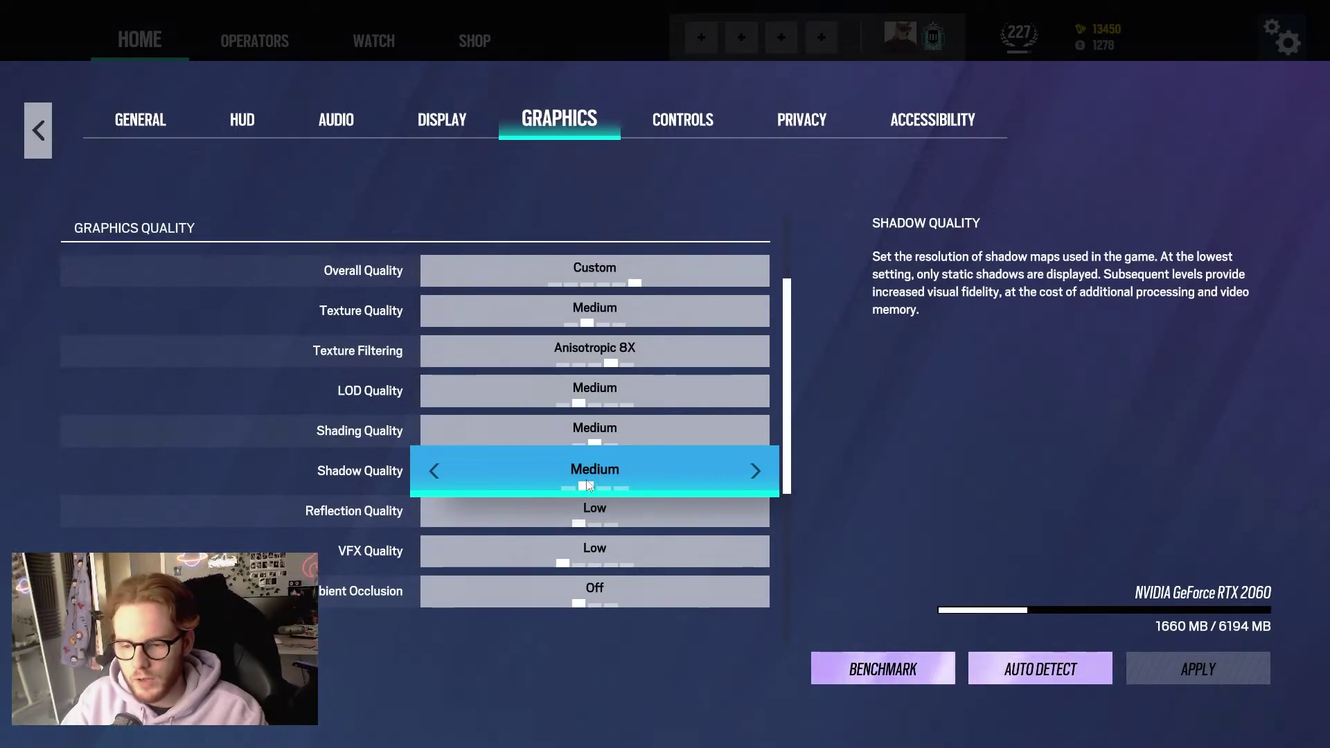
Step: Review the remaining graphics settings, try another Render Scaling value and return it to 100
scroll(639, 465, down, 1)
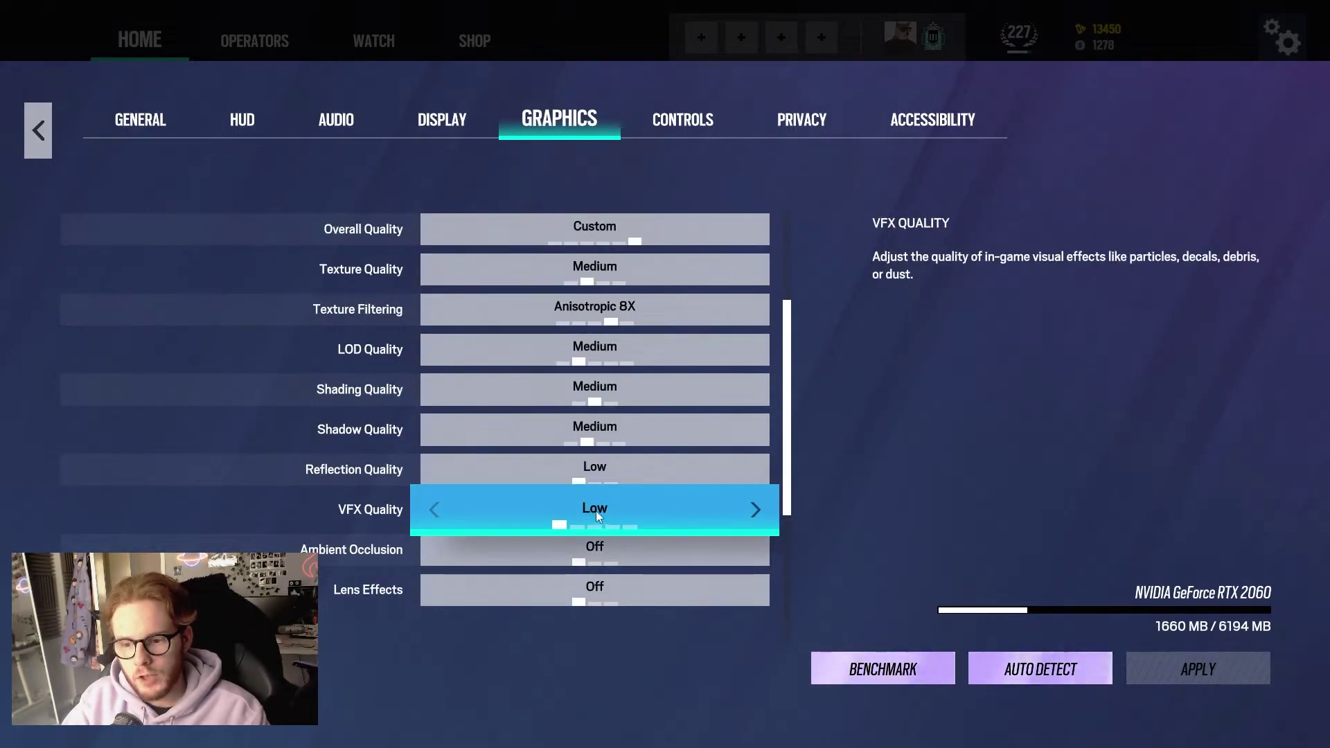
scroll(596, 510, down, 1)
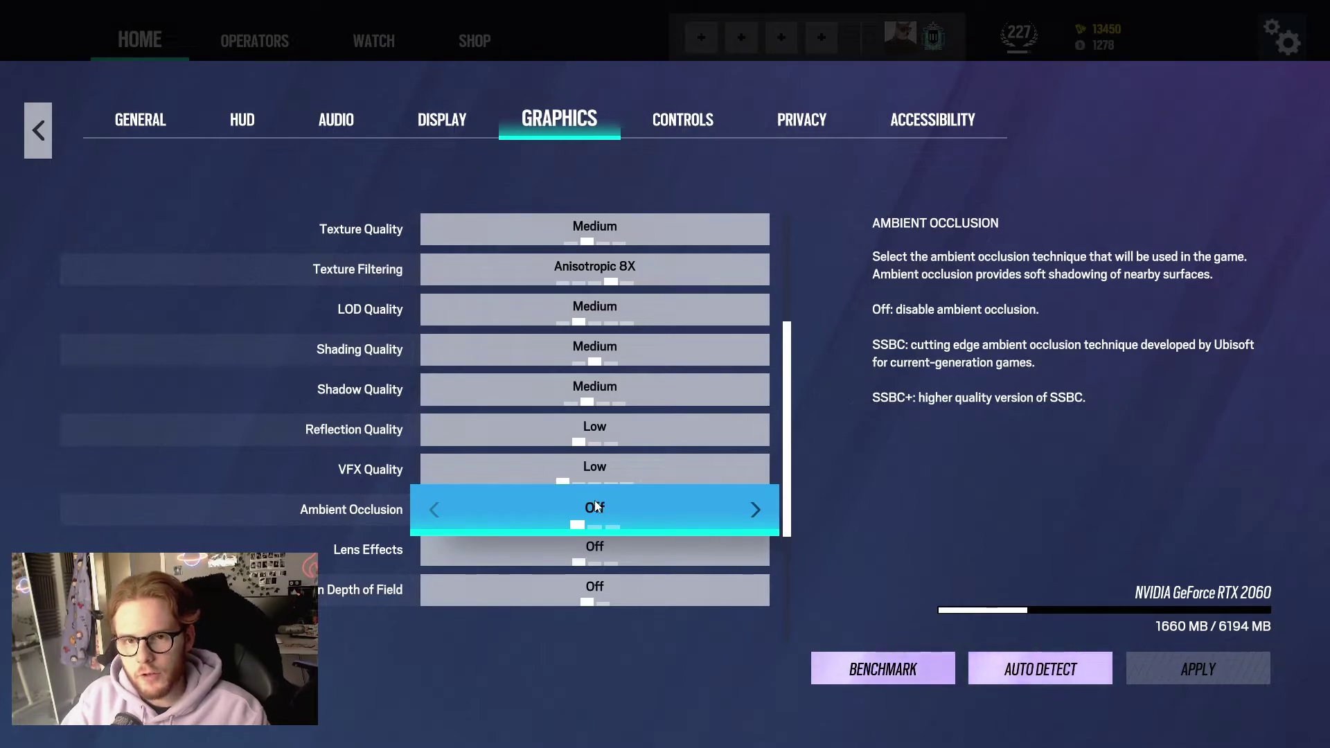
scroll(594, 504, down, 5)
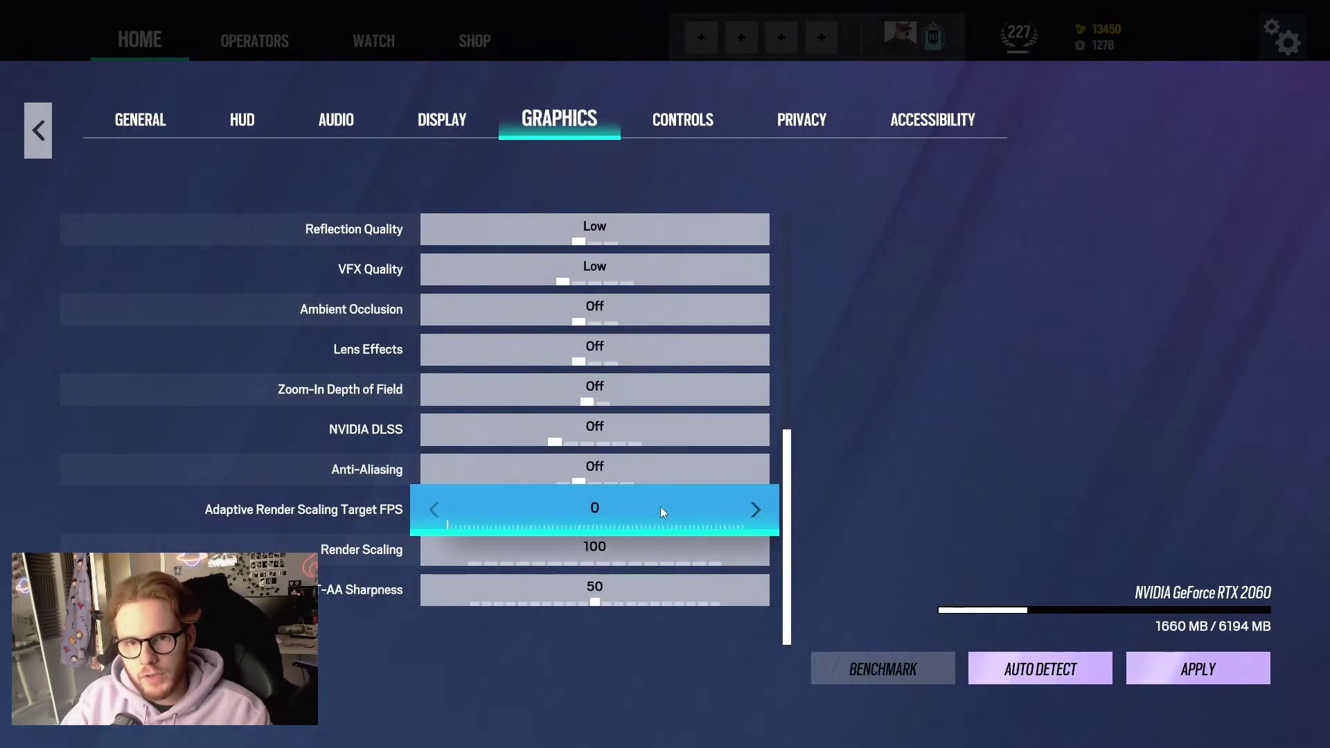
click(594, 567)
drag(594, 566, 1037, 525)
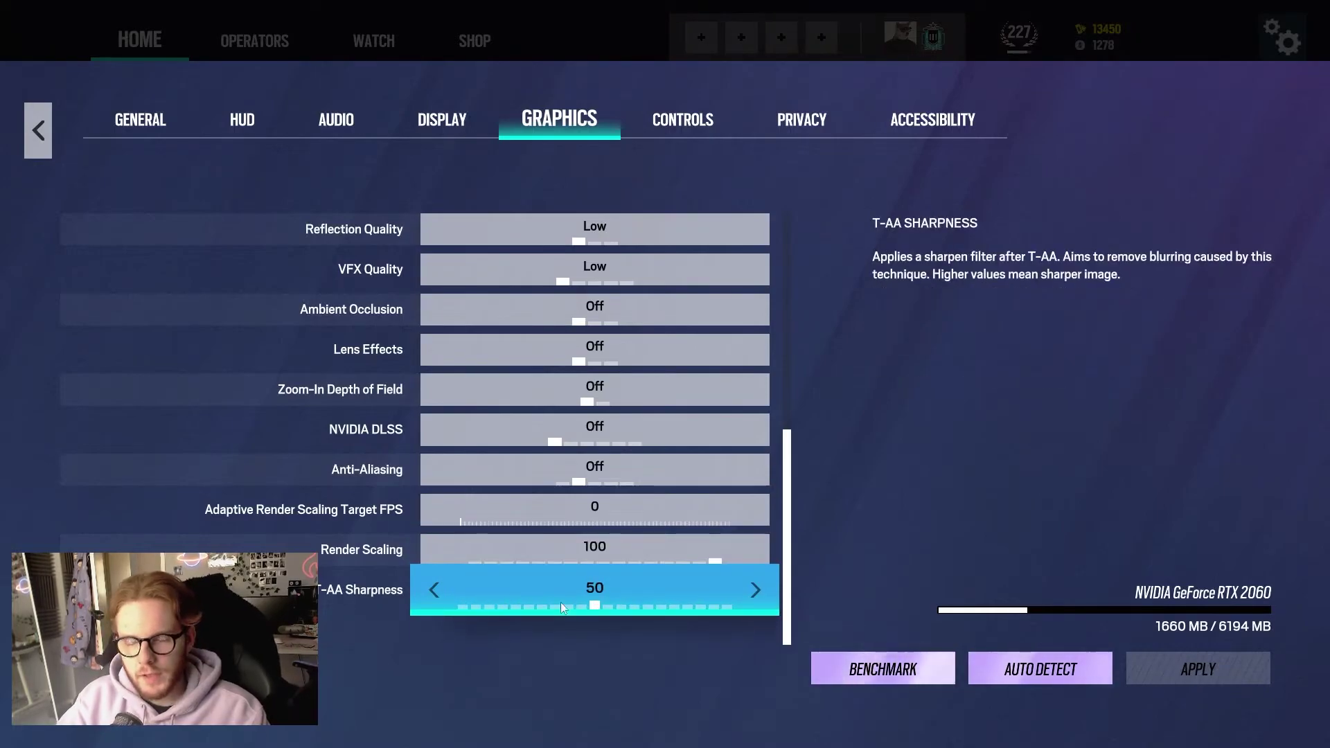
Step: Open the controls settings and review the Mouse ADS Sensitivity values for each magnification
click(672, 129)
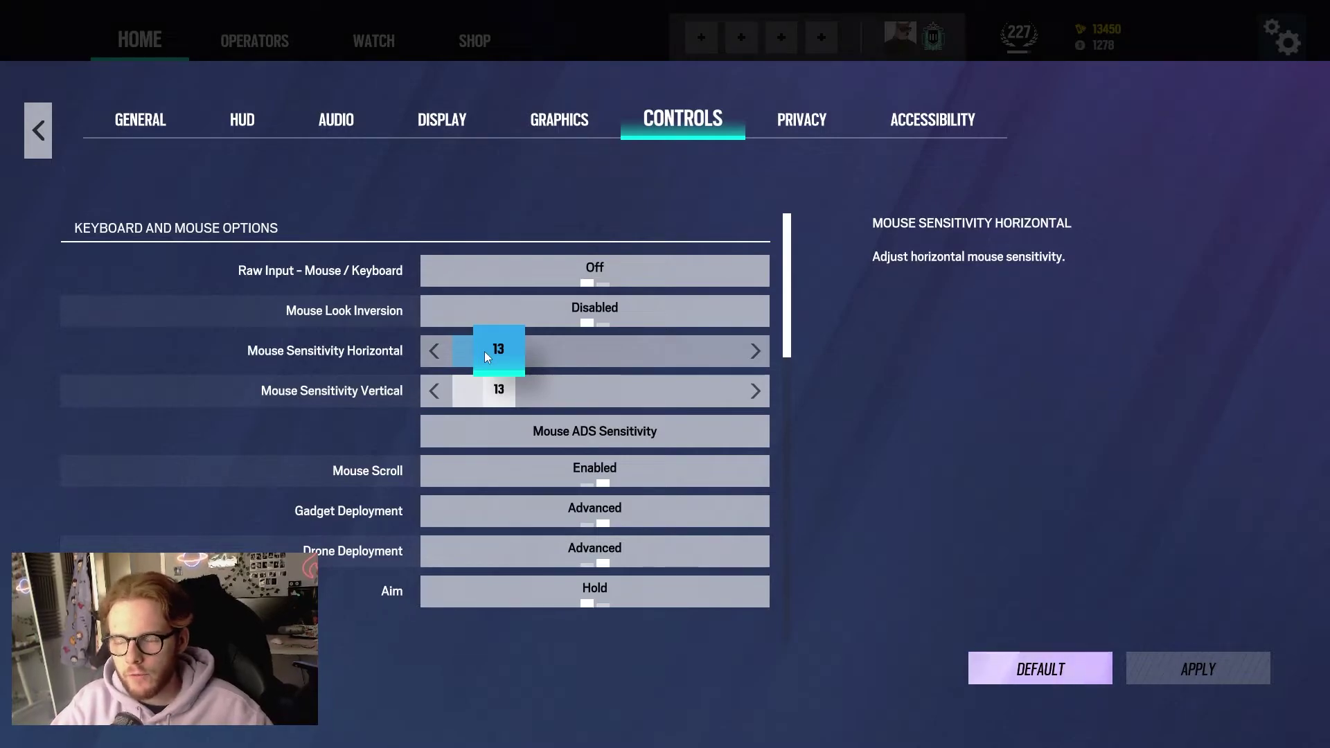
click(604, 425)
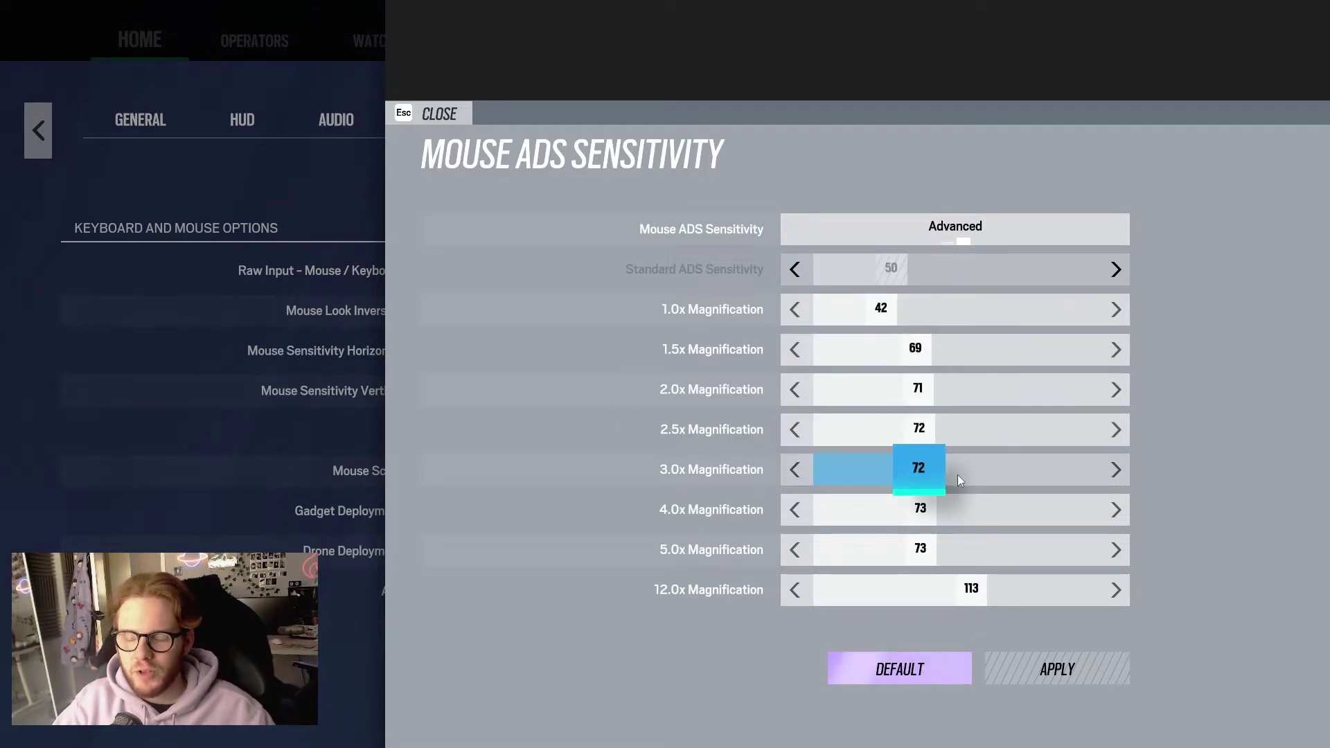
key(Escape)
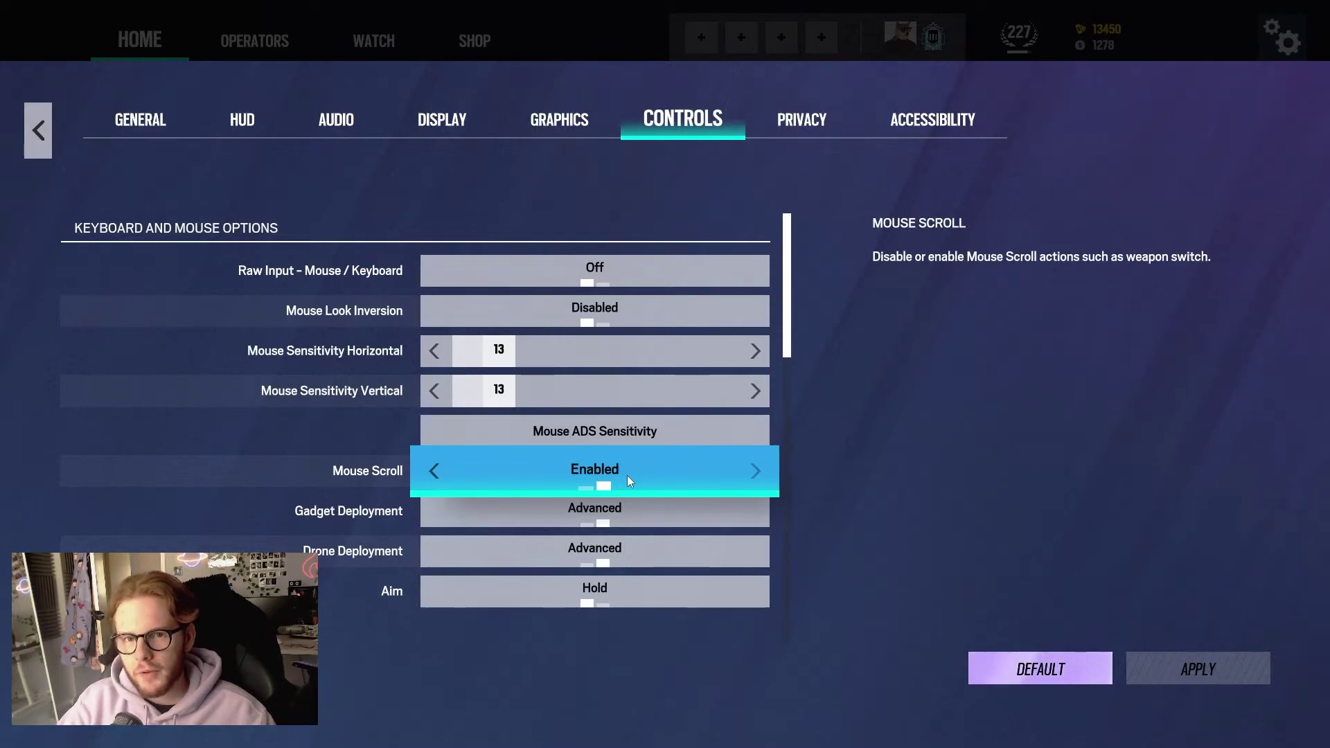
Step: Try Standard as the Drone Deployment mode and return it to Advanced, demonstrating drone deployment in a match
scroll(626, 476, down, 1)
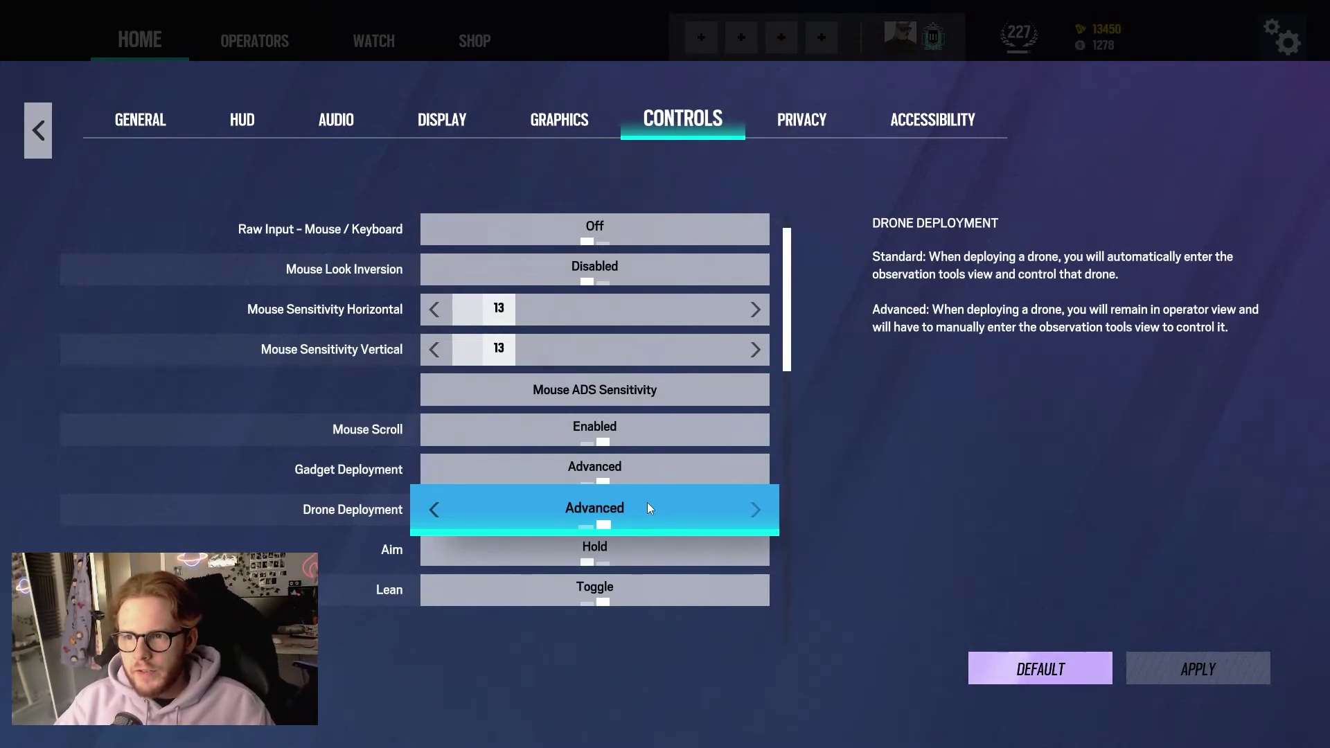
click(740, 510)
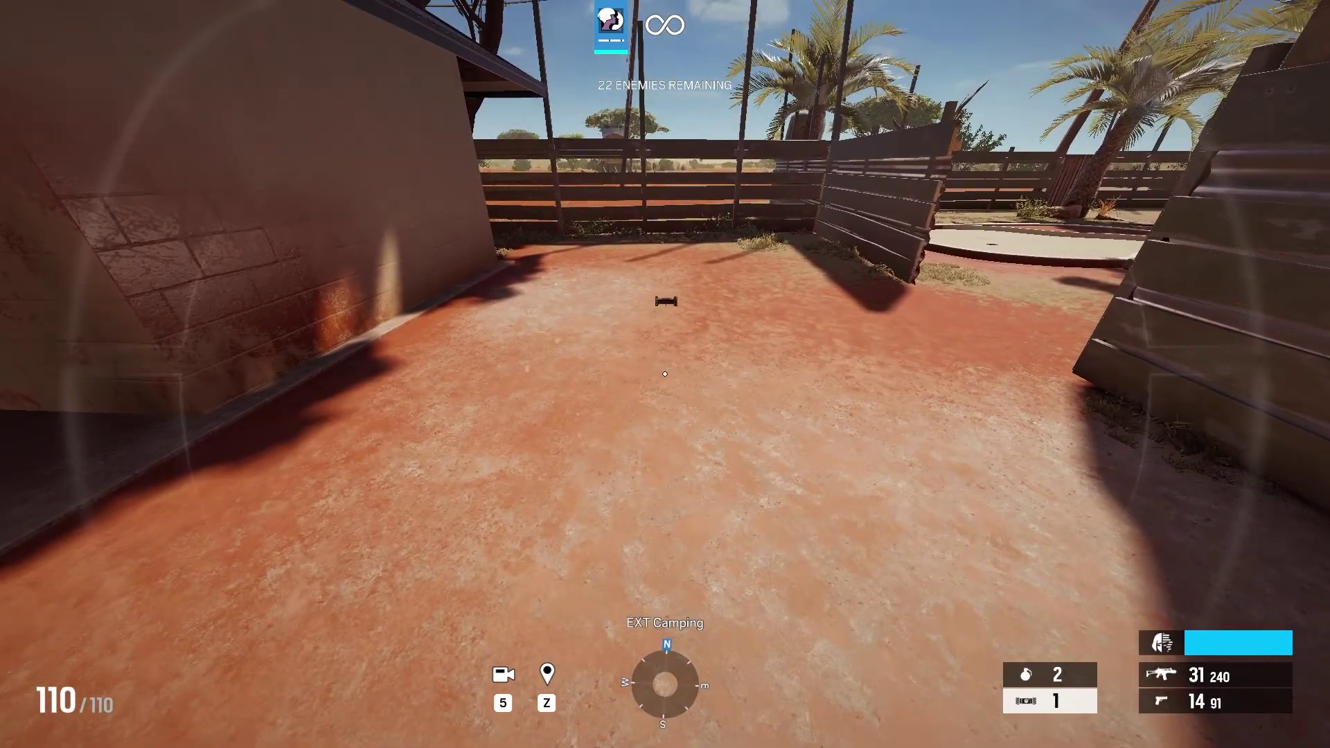
key(5)
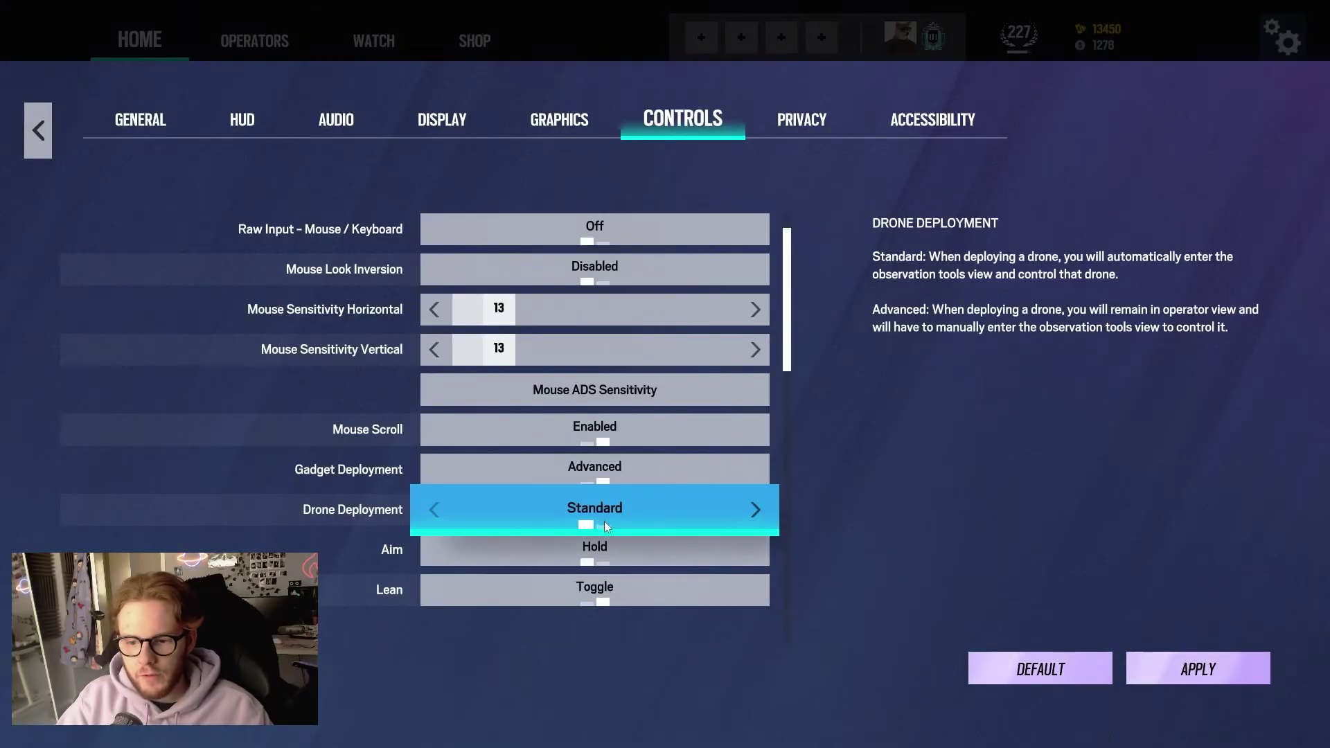
click(605, 523)
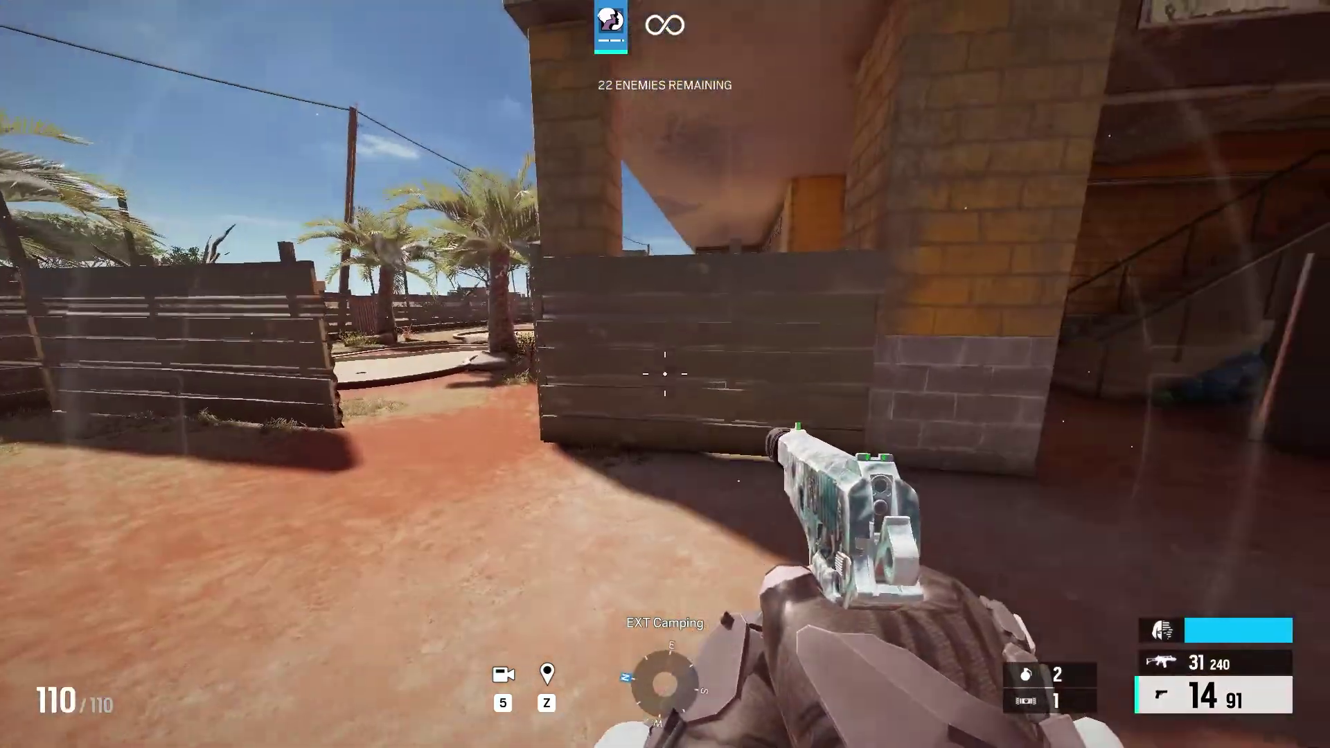
key(5)
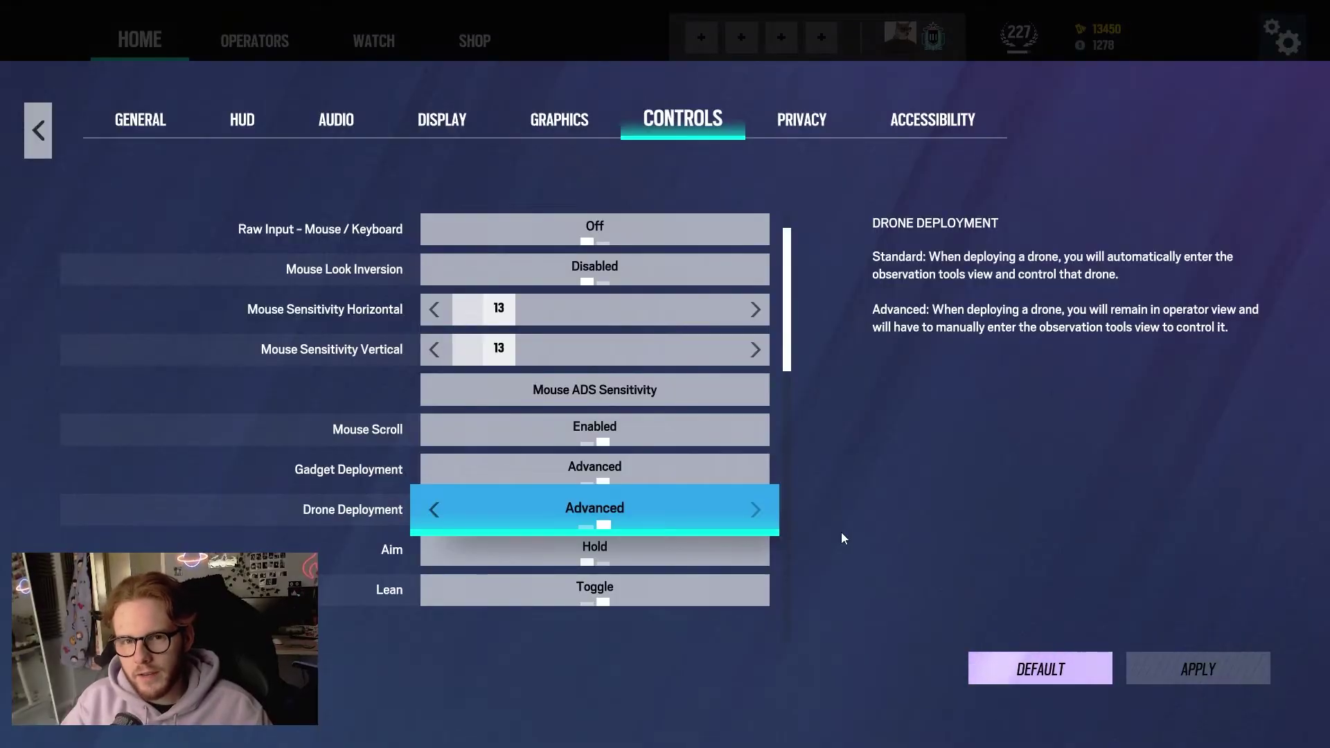
Step: Review the Aim, Lean, Sprint, Crouch, Prone and Walk button behavior in the controls settings
scroll(646, 498, down, 1)
scroll(646, 497, down, 1)
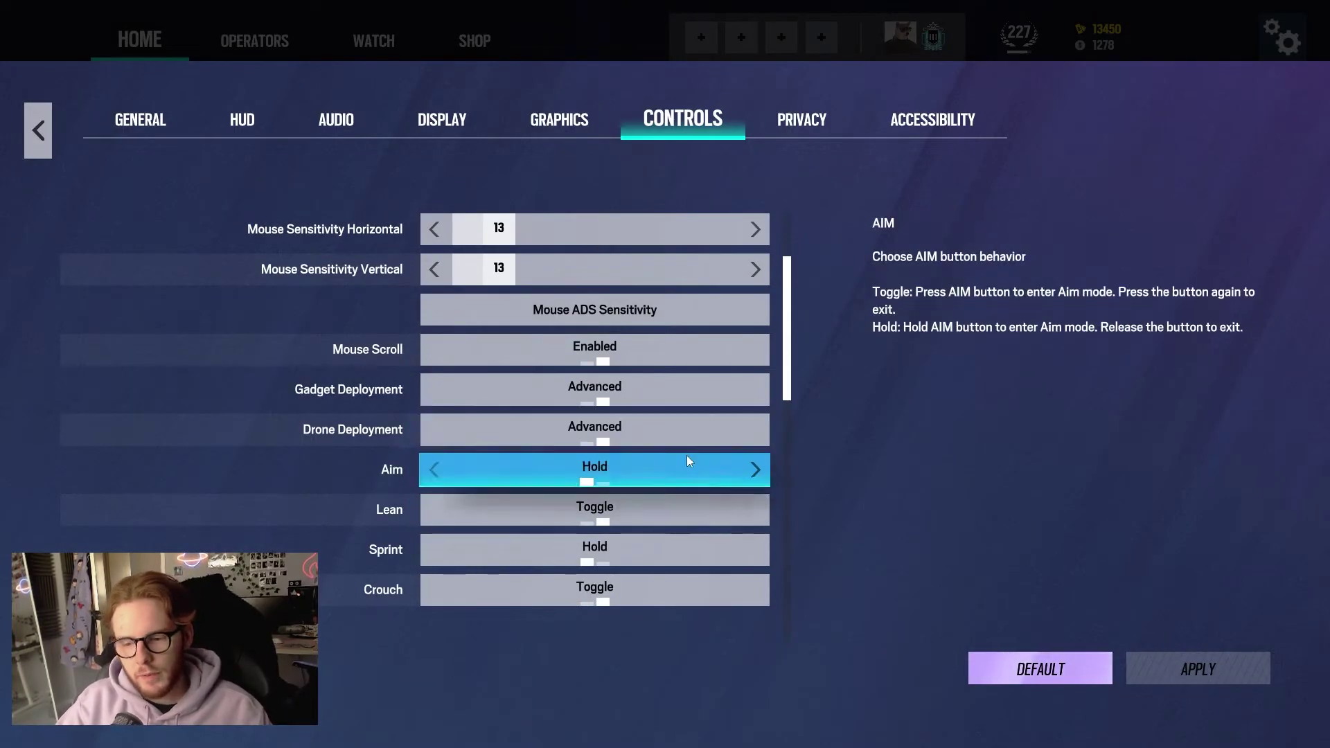
scroll(658, 436, down, 2)
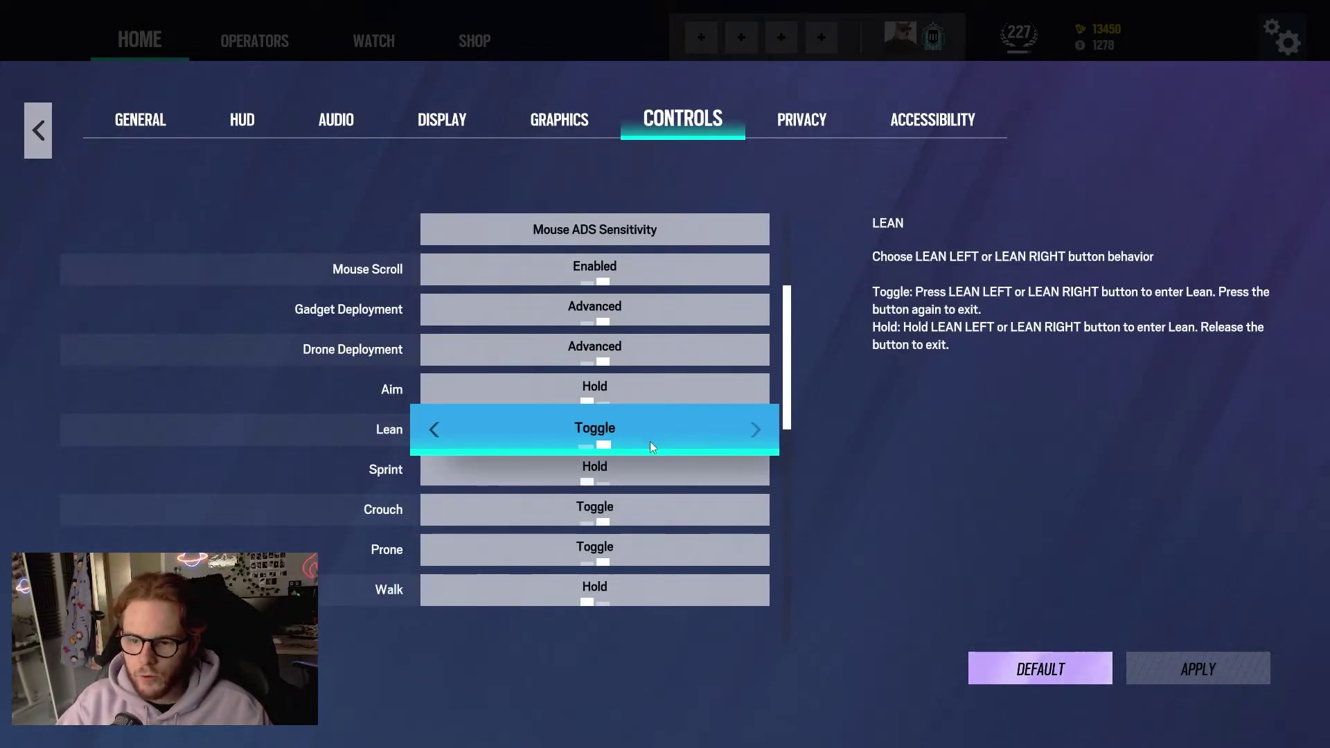
scroll(648, 446, down, 1)
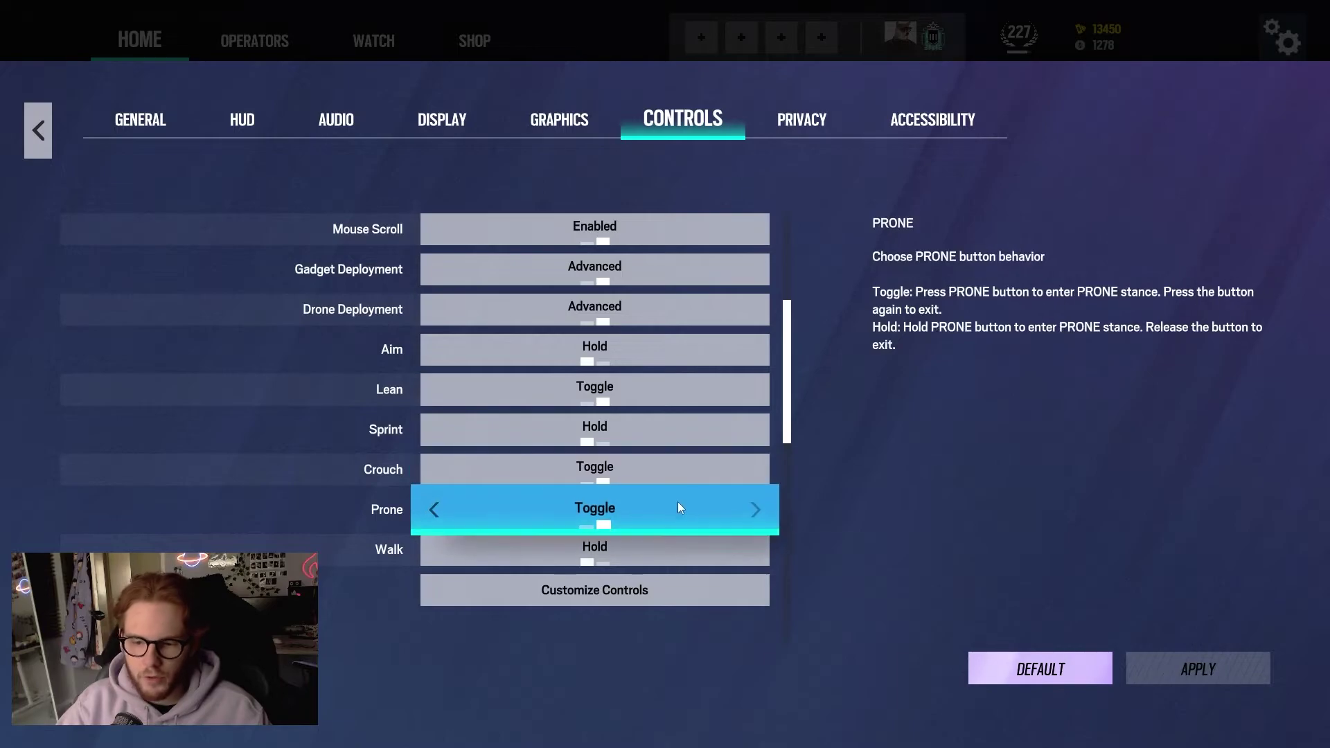
Step: Open Customize Controls, review the General and Character Controls key bindings through the gadget and weapon entries, and close it
click(632, 590)
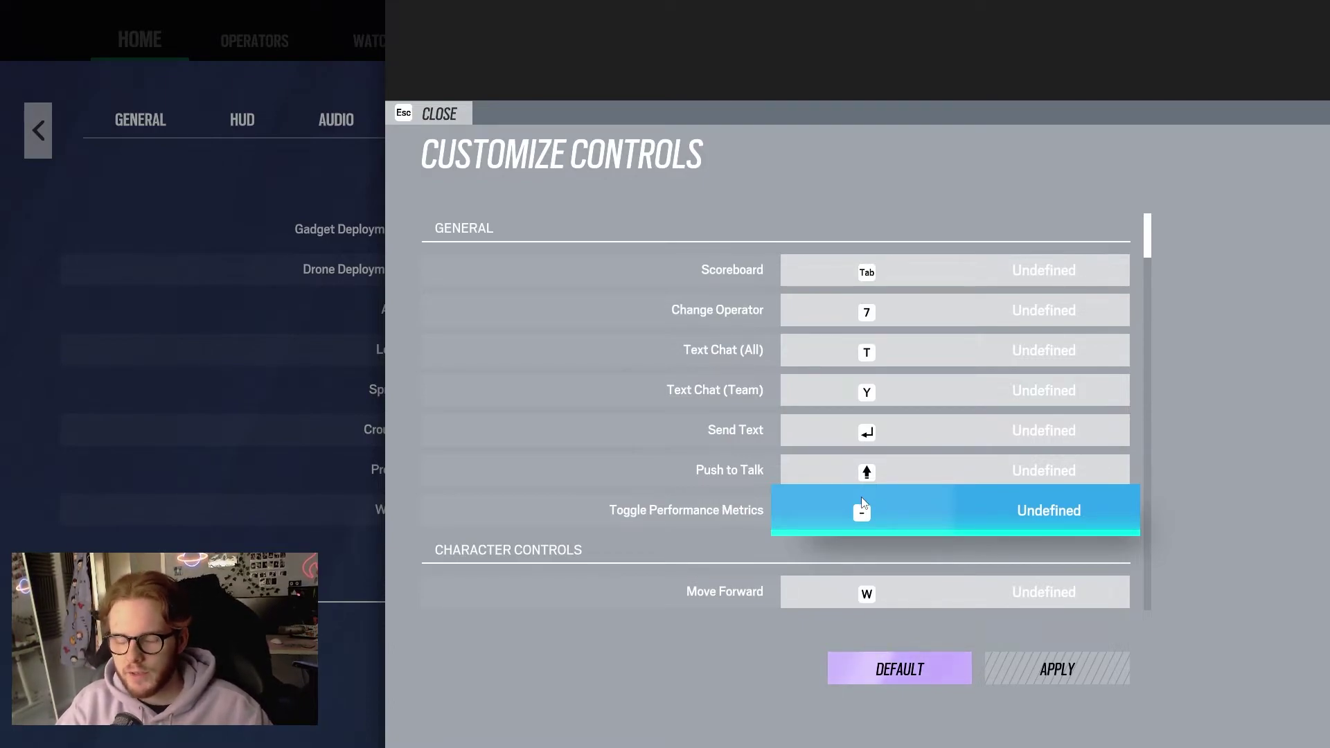
scroll(901, 430, down, 2)
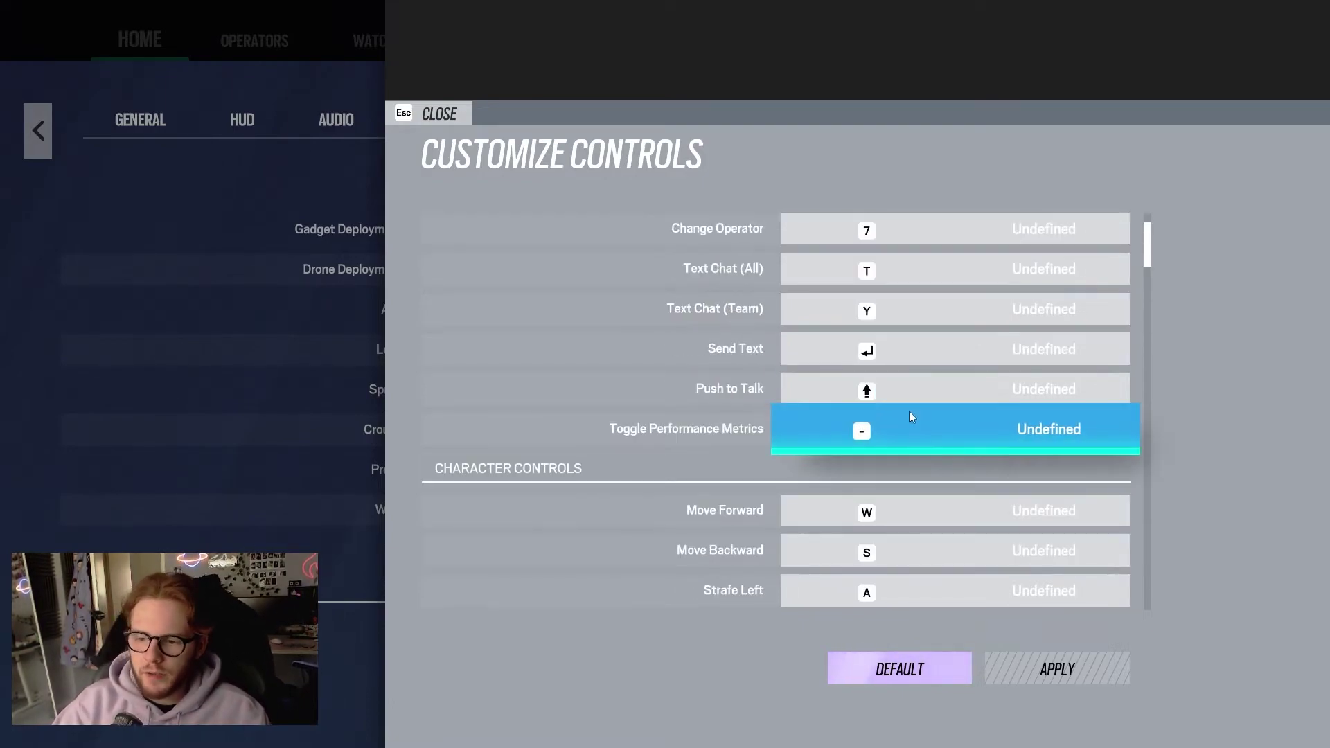
scroll(922, 388, down, 6)
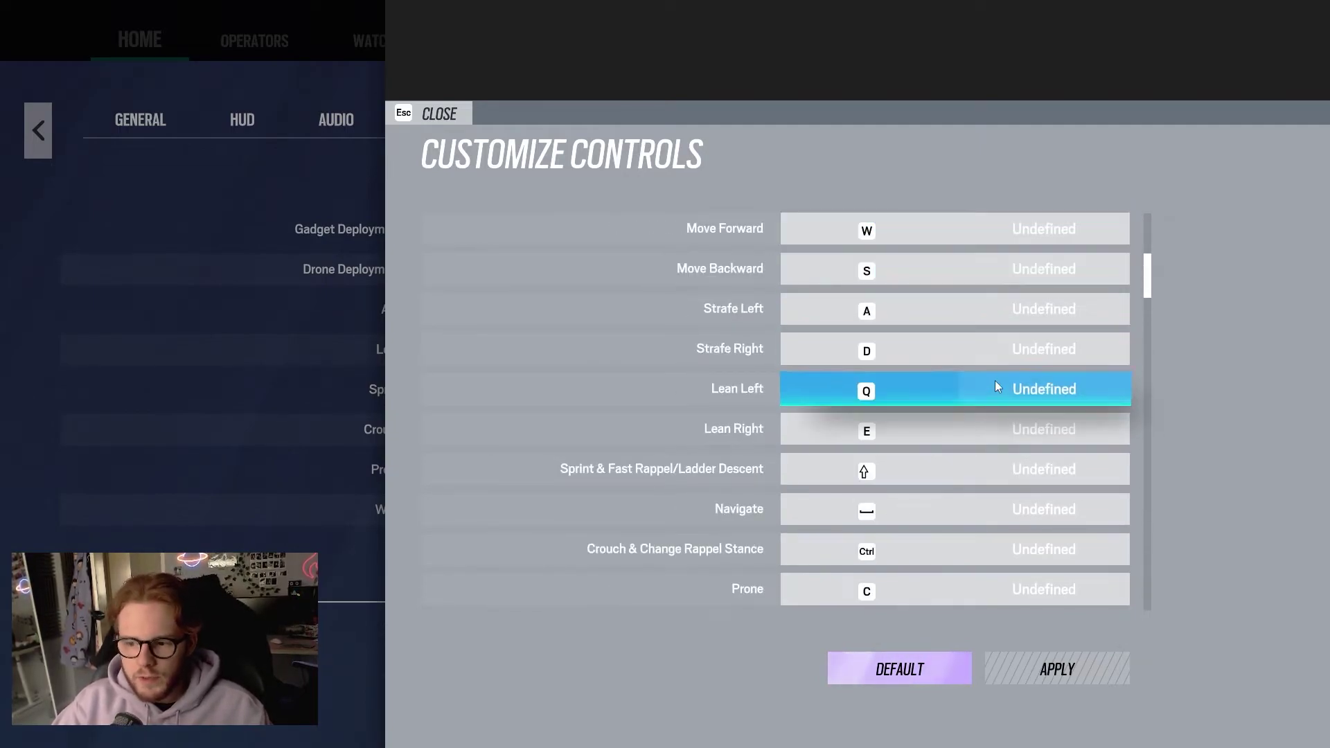
scroll(967, 395, down, 1)
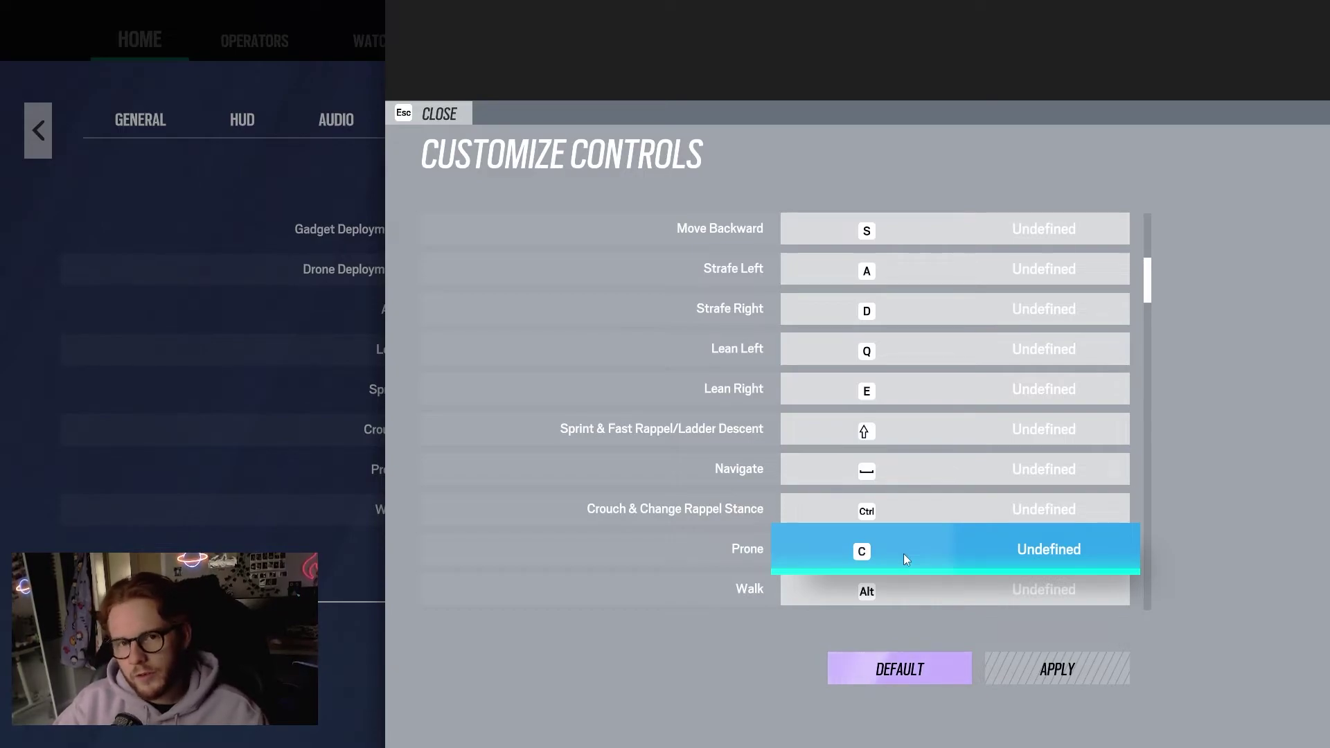
scroll(896, 532, down, 4)
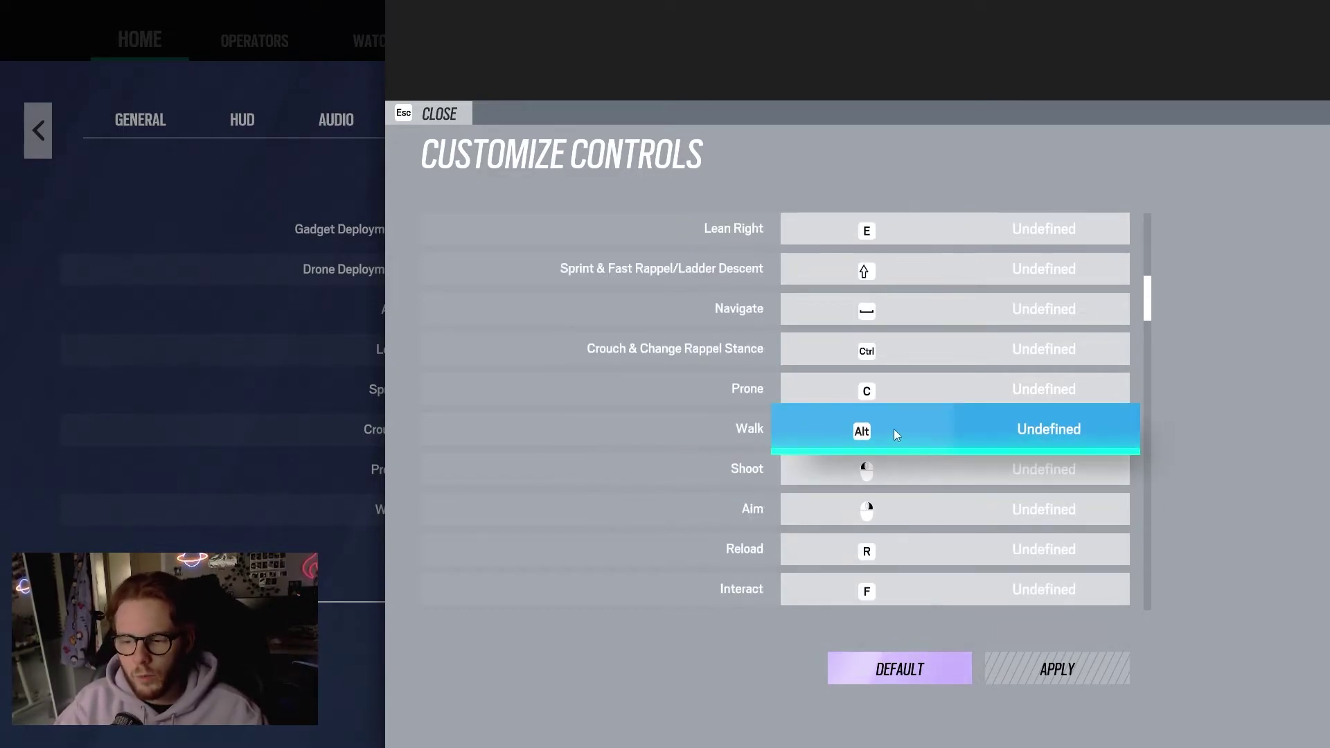
scroll(901, 426, down, 2)
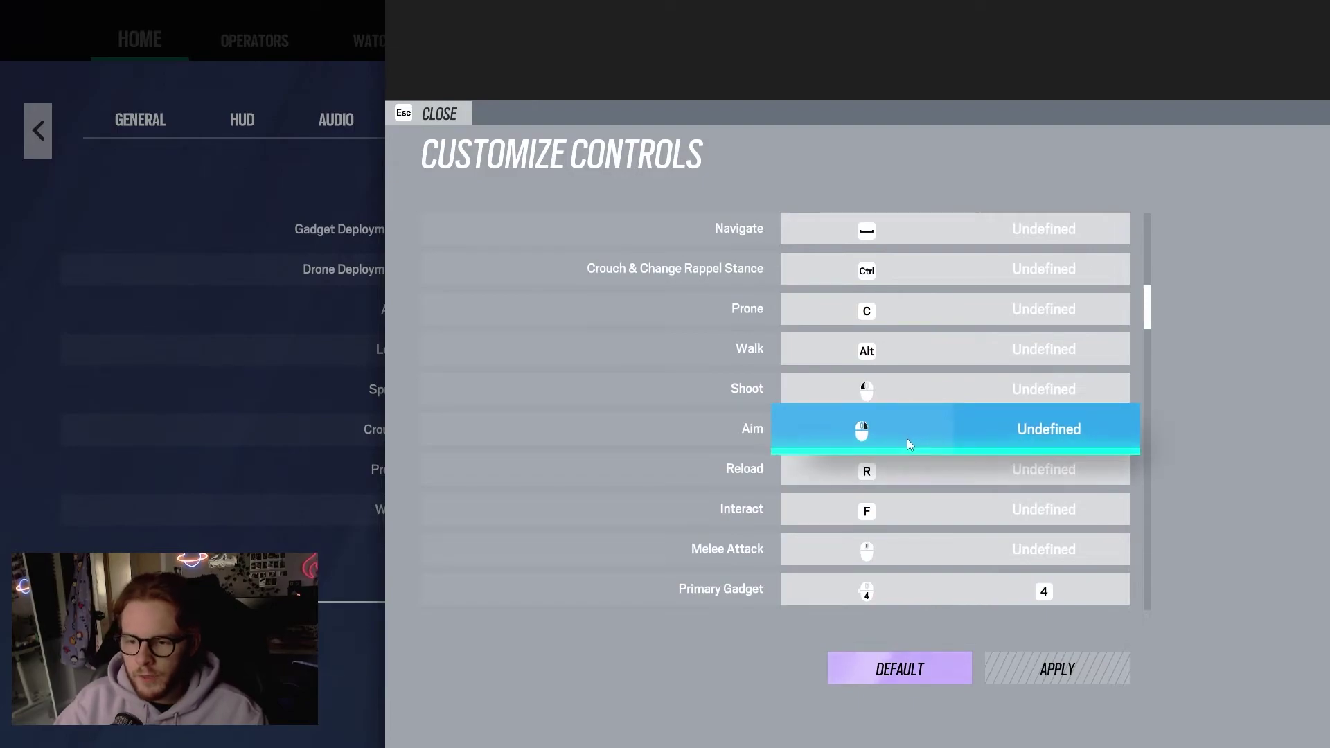
scroll(896, 513, down, 1)
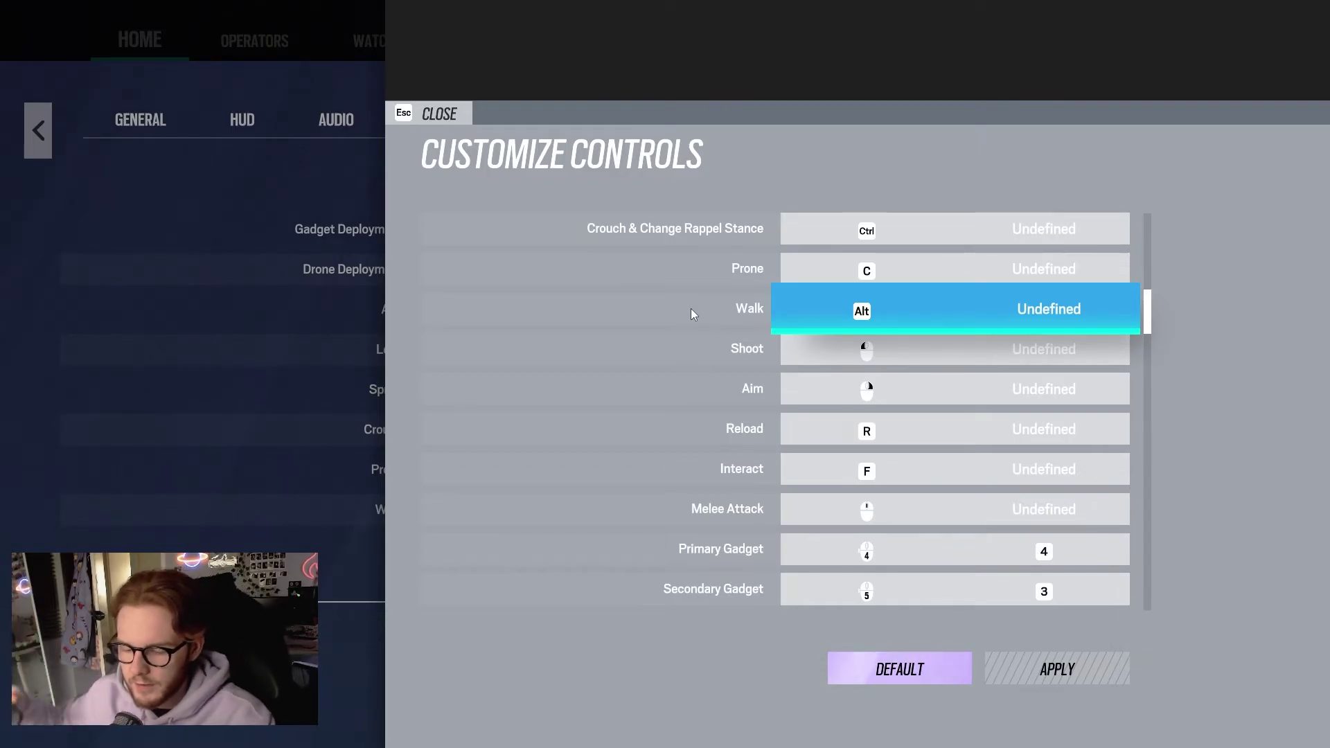
scroll(876, 319, down, 6)
scroll(870, 412, down, 1)
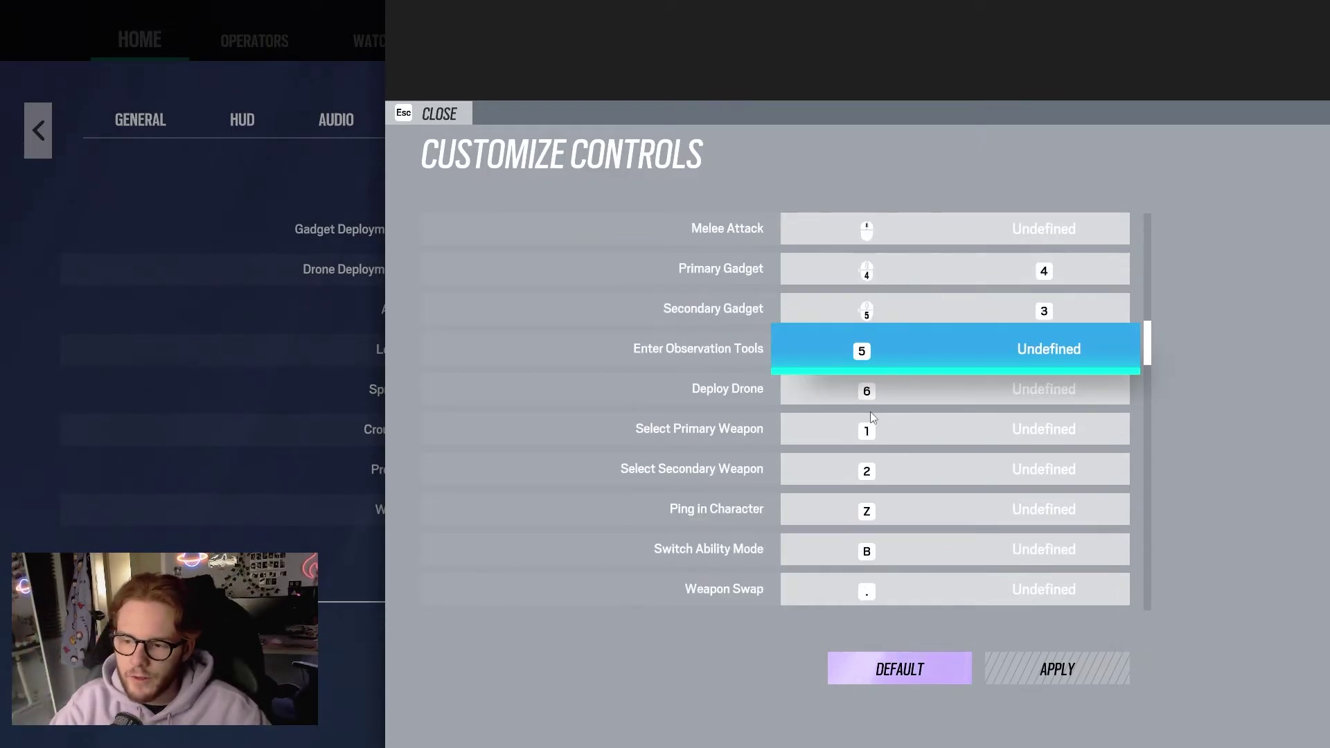
key(Escape)
scroll(556, 311, down, 8)
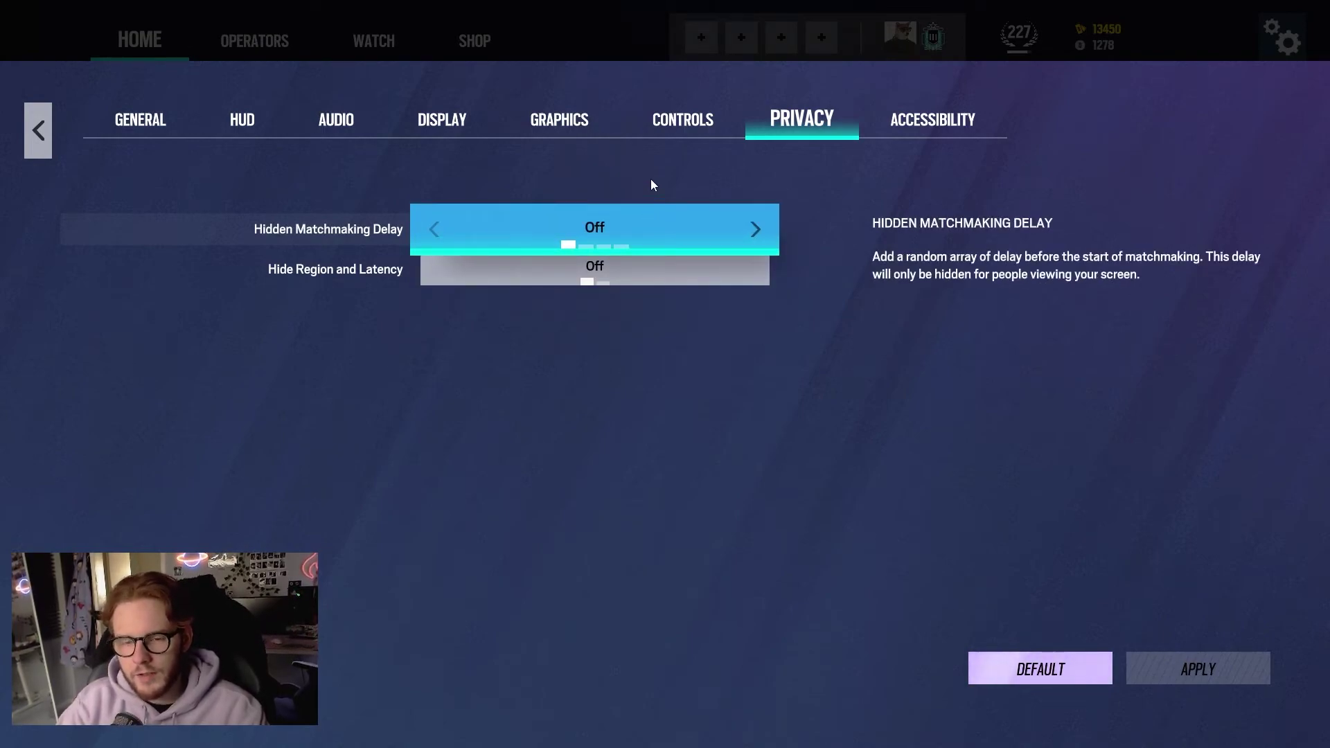
Step: Open the accessibility settings, try White and black as the Optic Color and return it to Turquoise
click(880, 133)
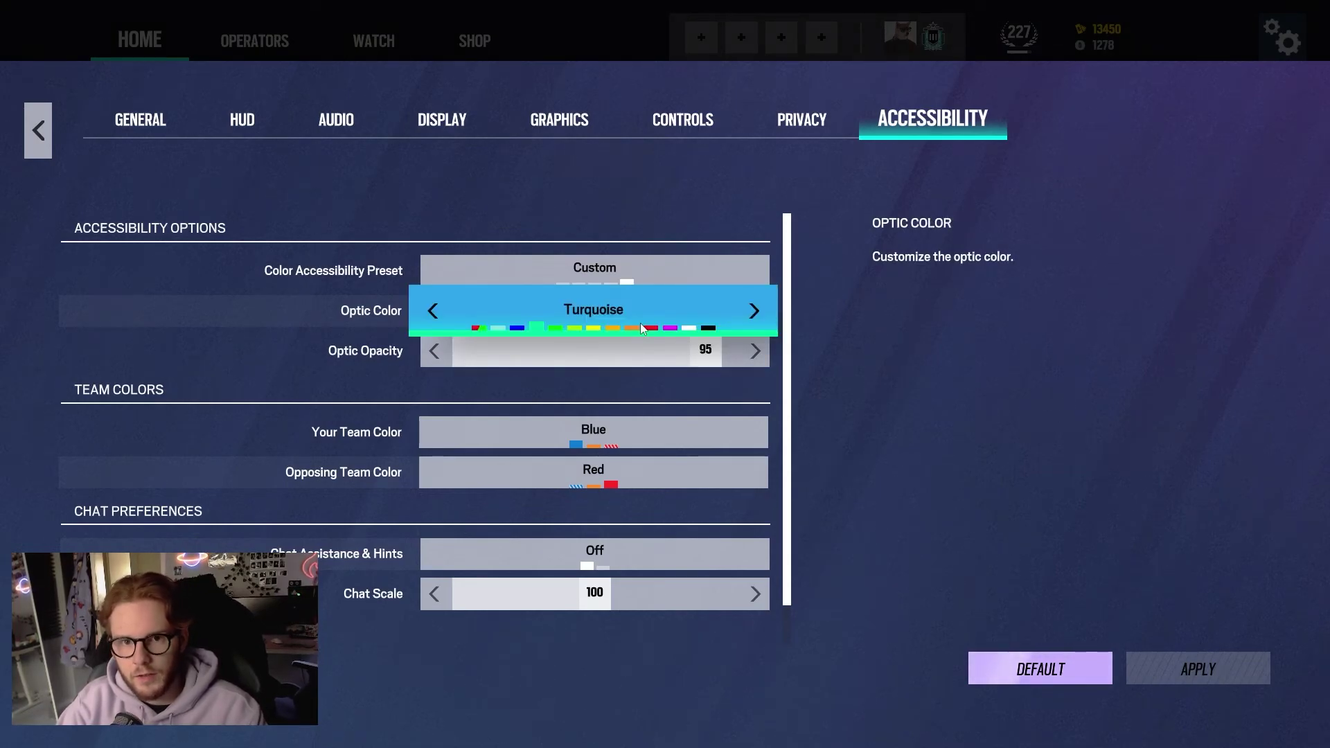
click(689, 328)
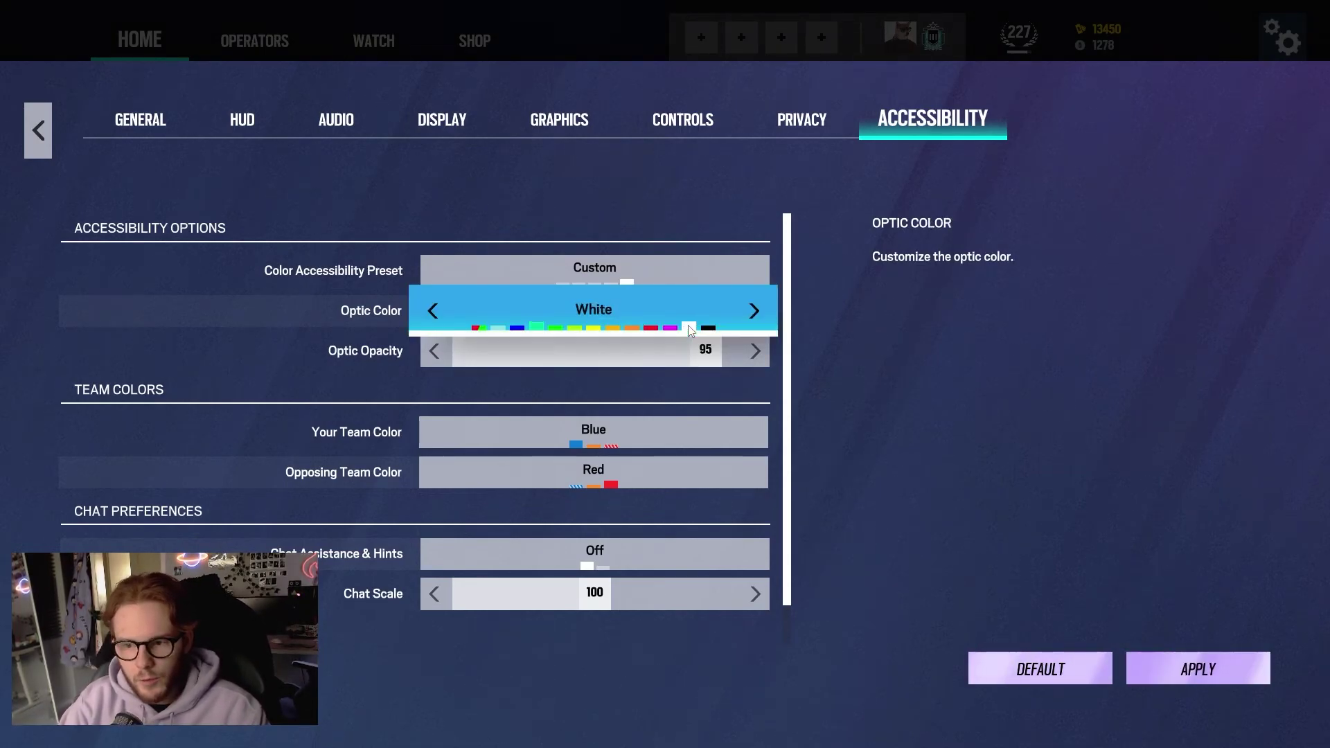
click(708, 328)
click(688, 328)
click(539, 329)
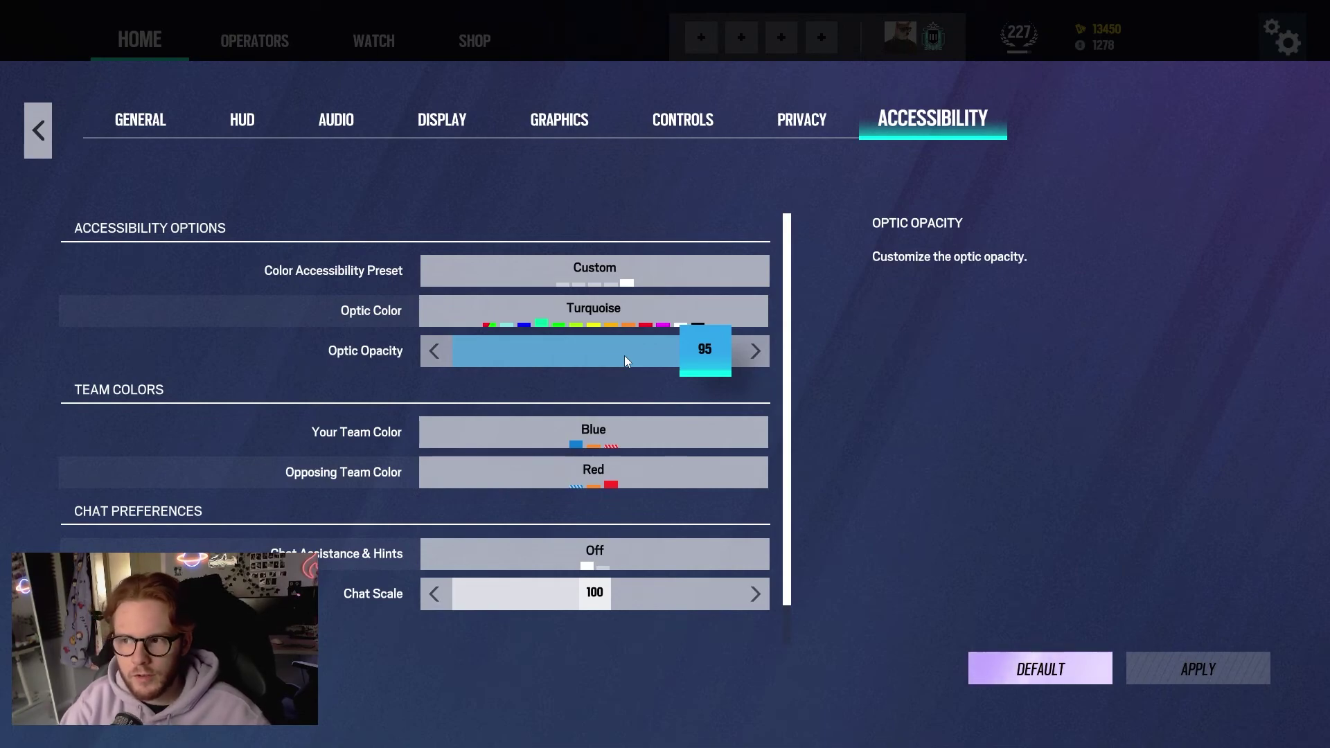
Step: Review the chat preferences in the accessibility settings and leave the options for the home screen
scroll(589, 363, down, 1)
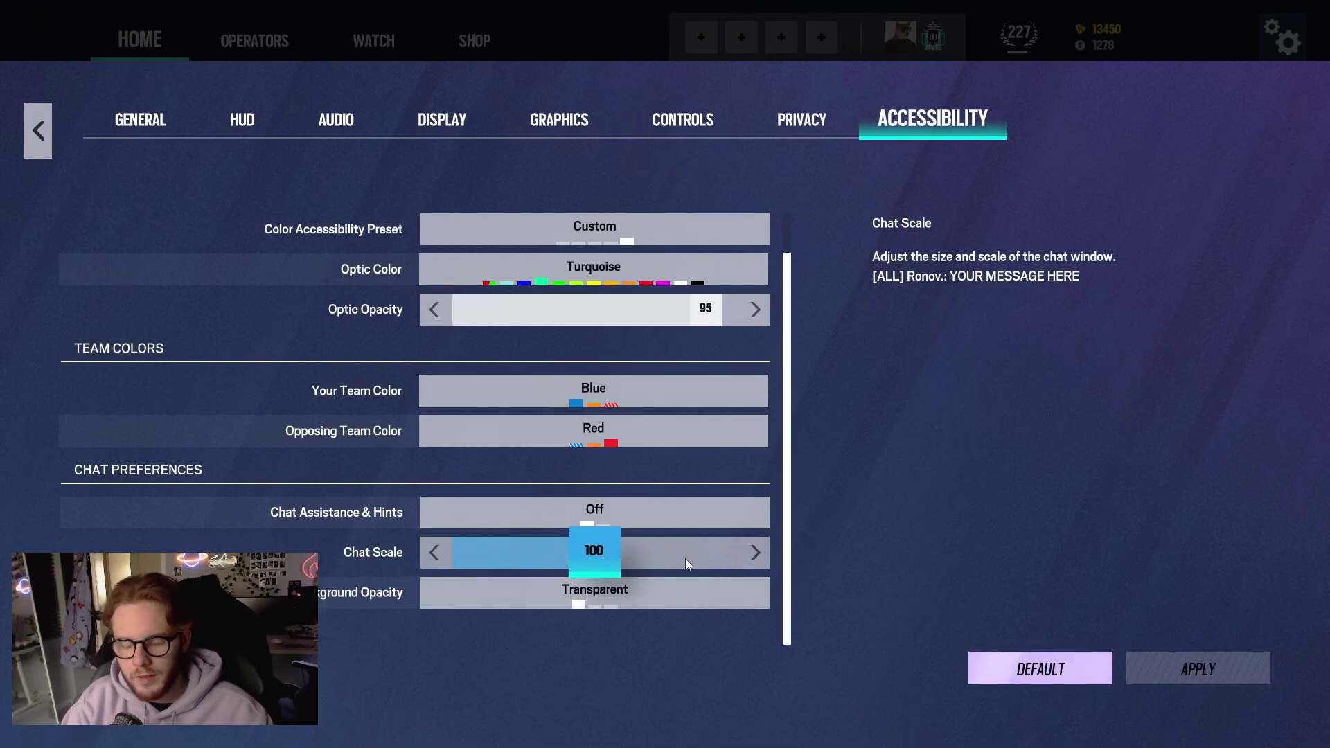
key(Escape)
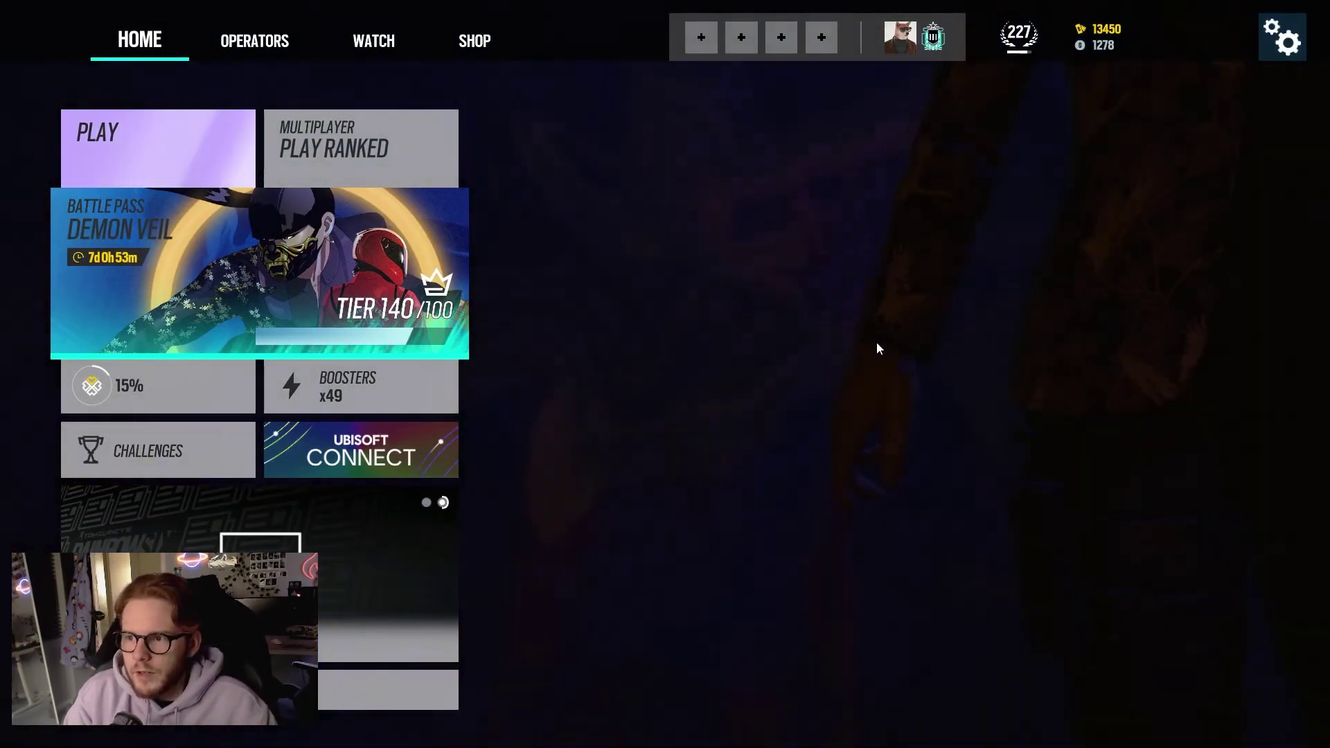